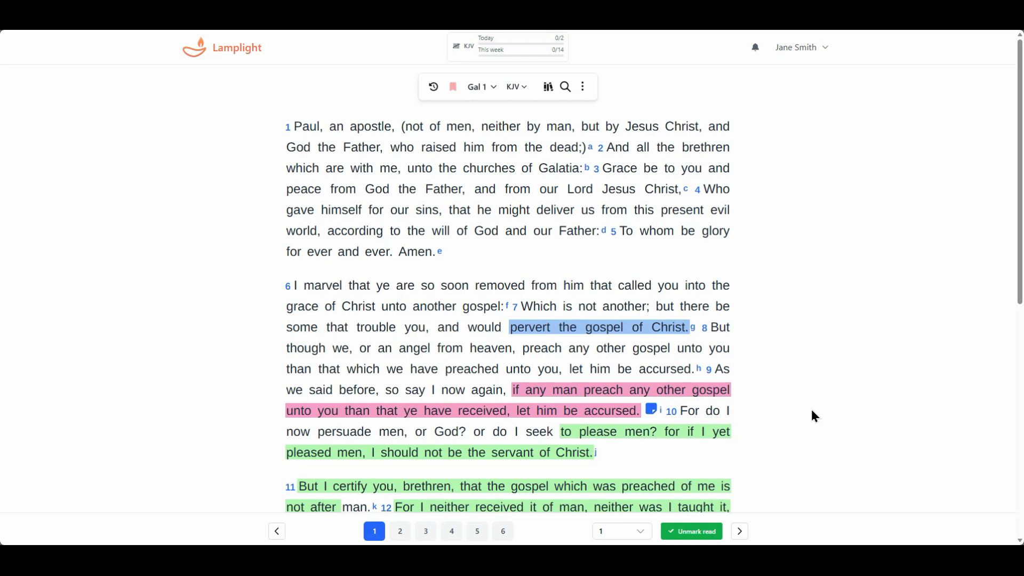
# Open the Reasoning Paths library from the Galatians 1 reading view.
pyautogui.click(583, 94)
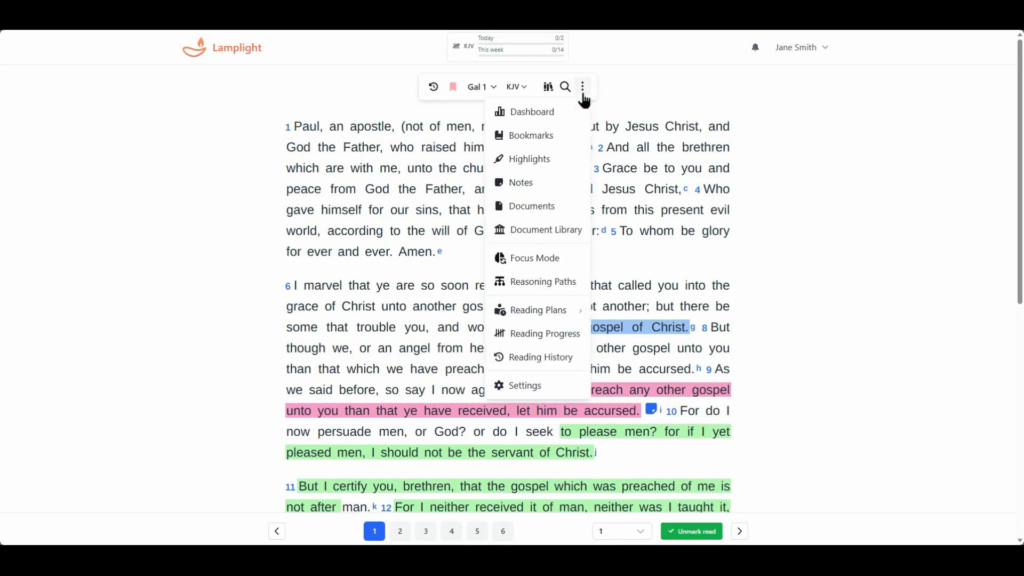
pyautogui.moveTo(535, 316)
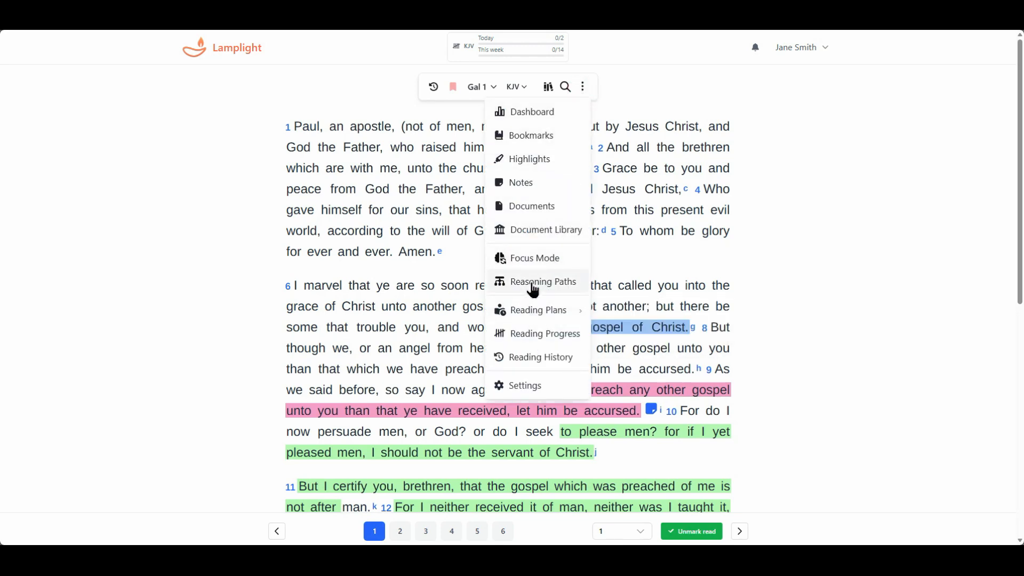
pyautogui.click(555, 282)
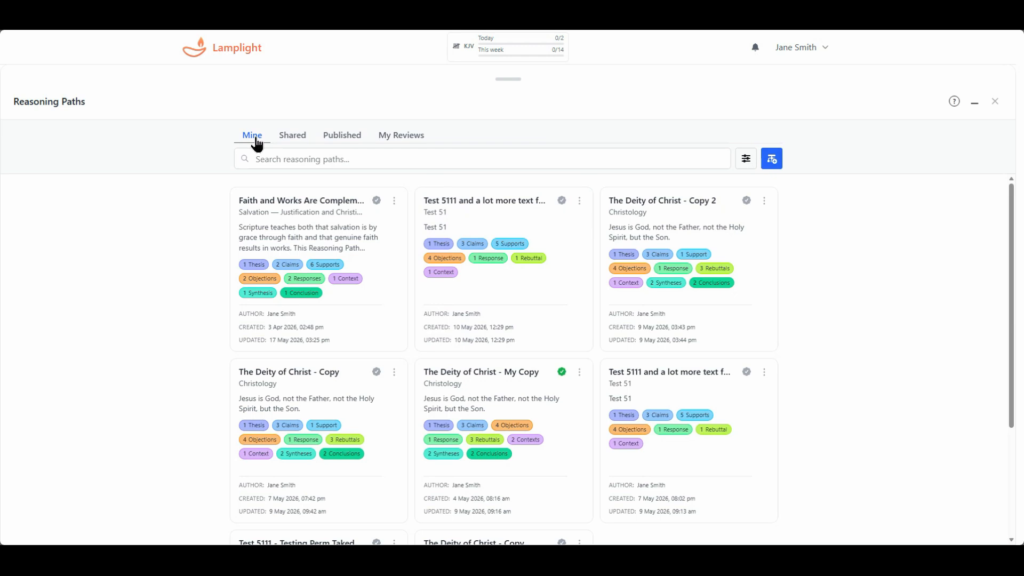
# Look through the Shared, Published and My Reviews lists of reasoning paths, and return to the Mine list.
pyautogui.click(294, 144)
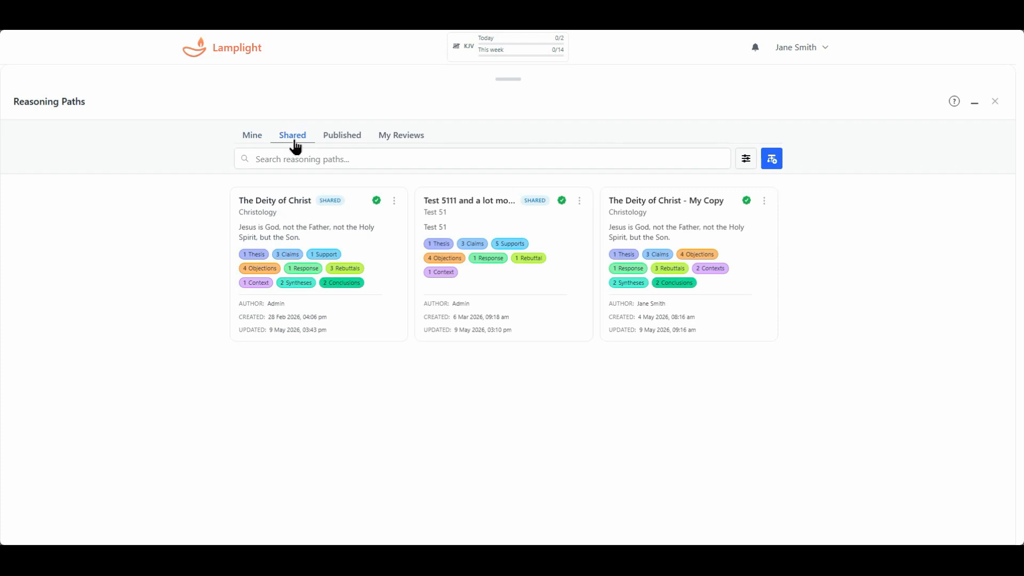
pyautogui.click(344, 143)
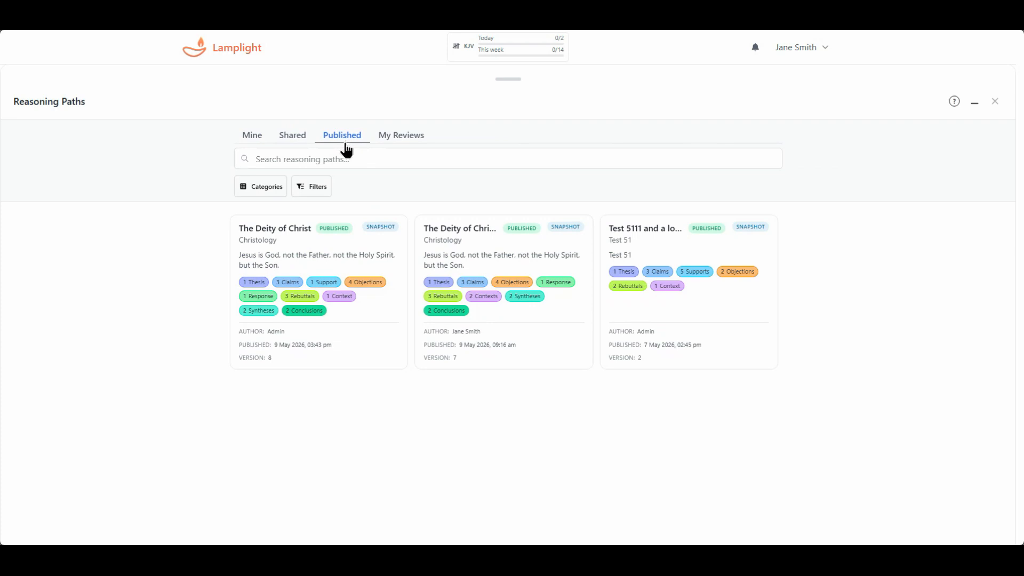
pyautogui.click(397, 143)
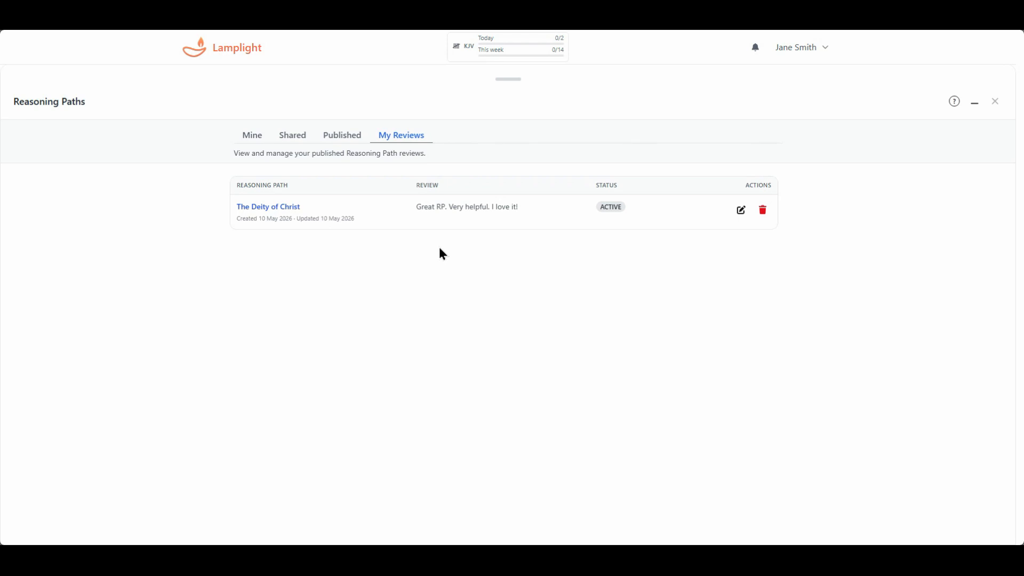
pyautogui.click(250, 144)
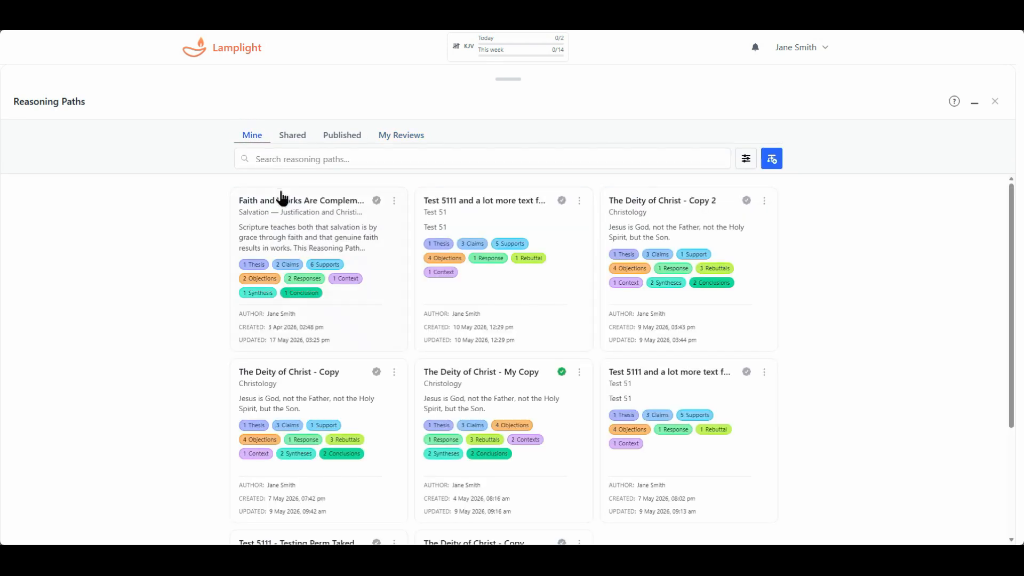
# Check the search field and the filter options for the personal reasoning paths.
pyautogui.click(384, 160)
pyautogui.click(742, 163)
pyautogui.click(741, 165)
# Archive the "Test 5111 and a lot more text" reasoning path created on 10 May 2026.
pyautogui.click(579, 201)
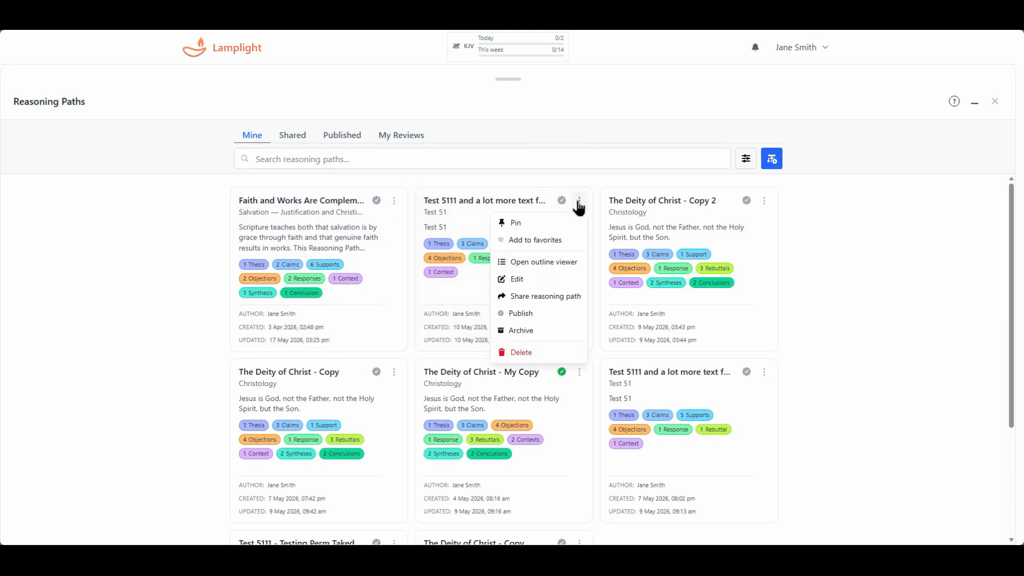
pyautogui.click(517, 331)
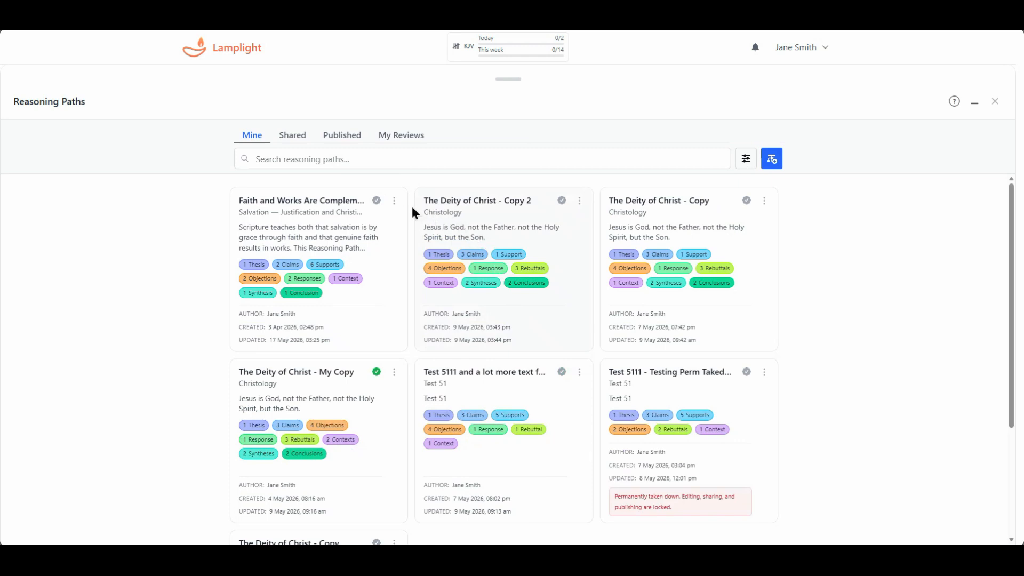
# Open the "Faith and Works Are Complementary, Not Contradictory" reasoning path and bring its thesis and both claims into view.
pyautogui.click(303, 218)
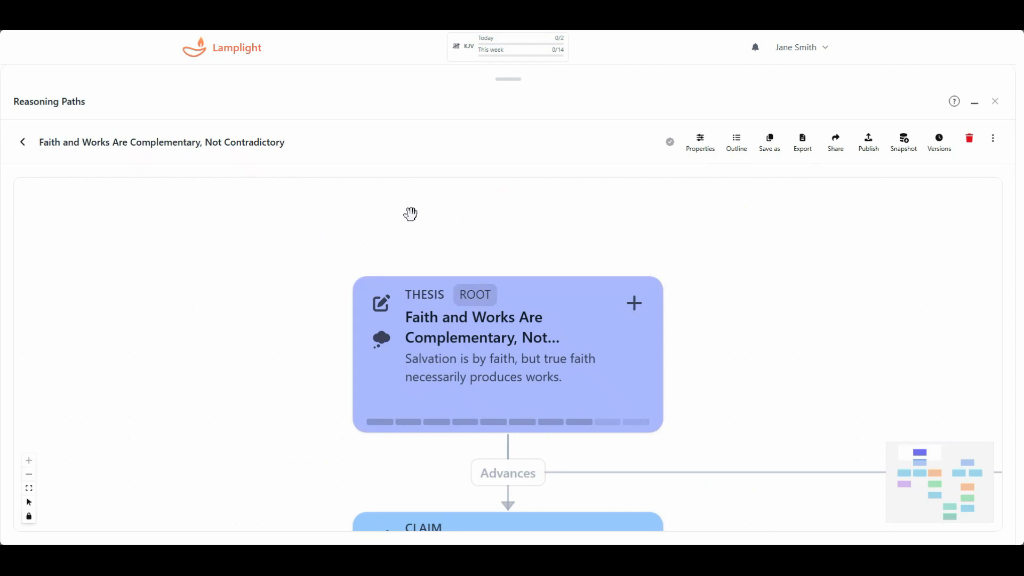
pyautogui.scroll(-5, 491, 237)
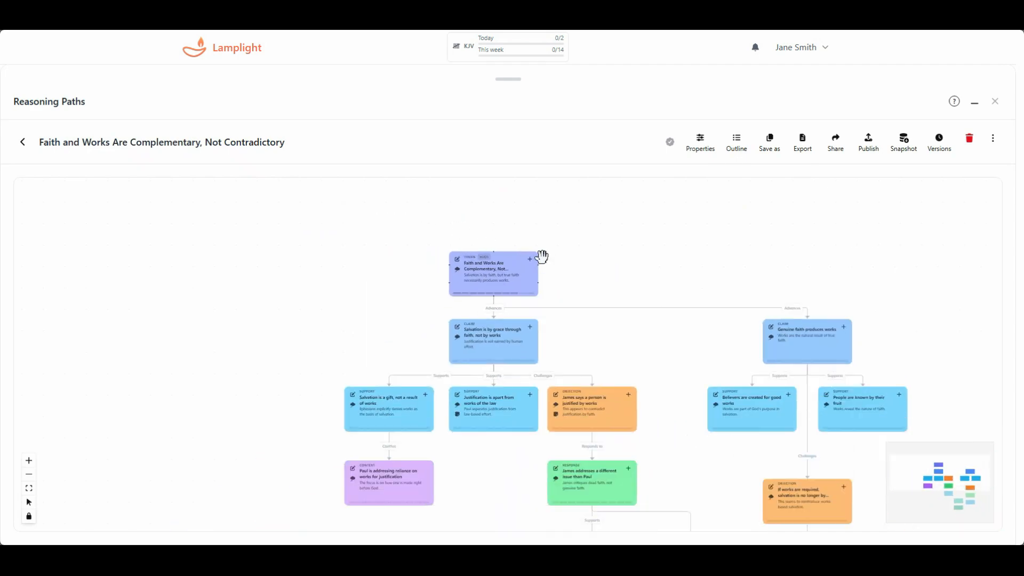
pyautogui.moveTo(594, 267); pyautogui.dragTo(496, 215)
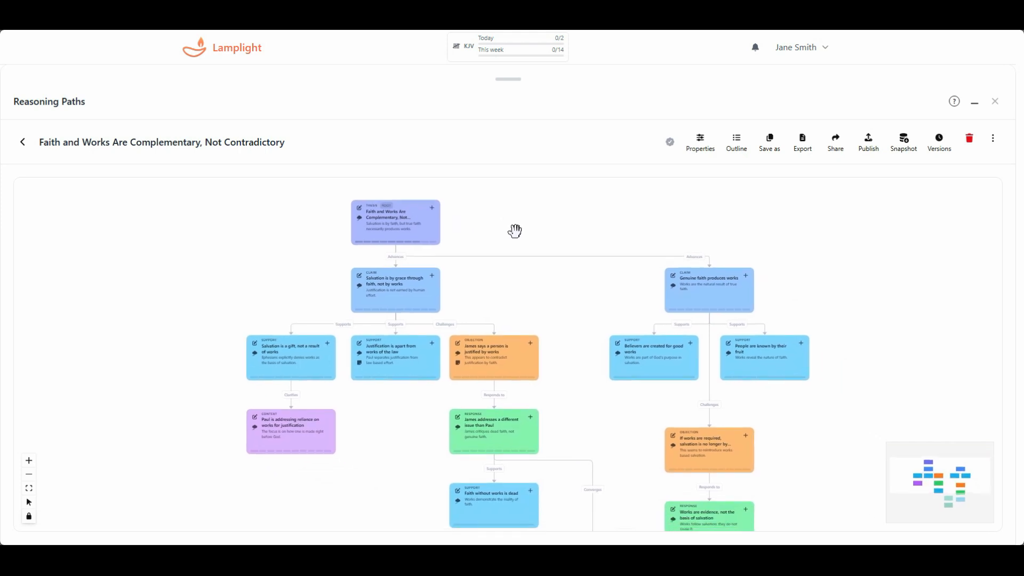
pyautogui.scroll(-3, 514, 231)
pyautogui.scroll(2, 529, 241)
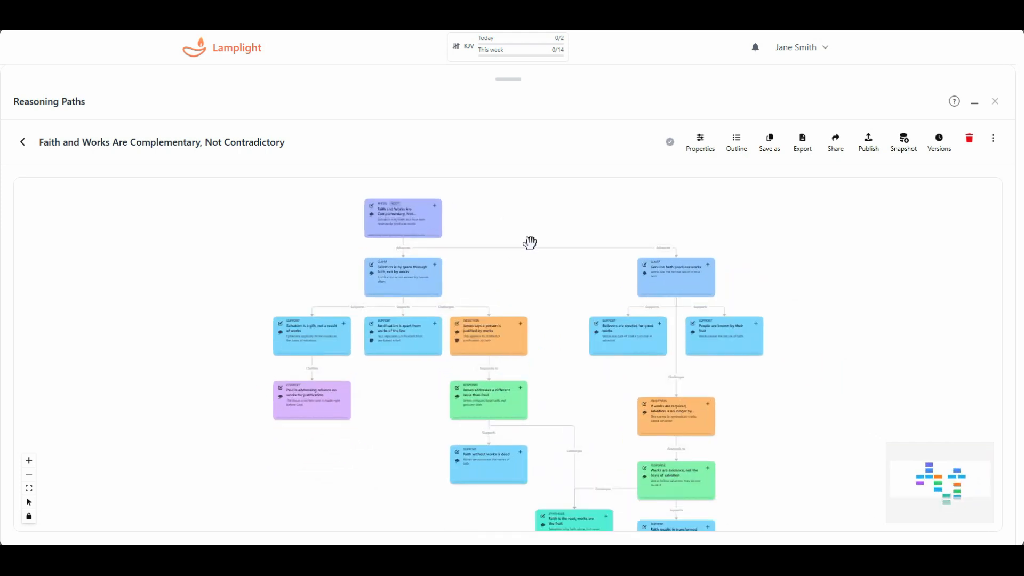
pyautogui.scroll(3, 491, 219)
pyautogui.moveTo(491, 219); pyautogui.dragTo(501, 230)
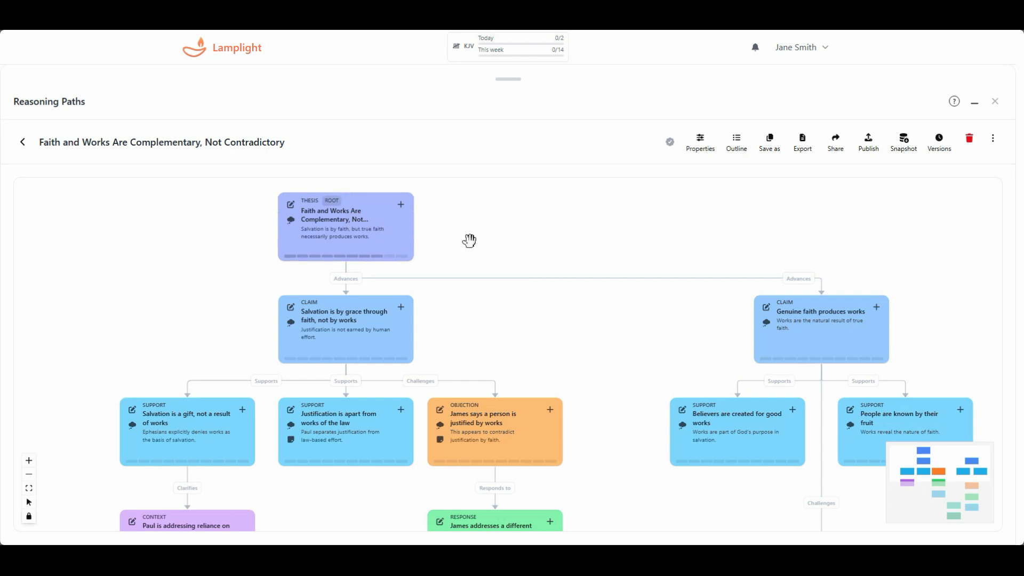
# Examine the thesis card and the claim, support, objection, response and synthesis cards branching below it.
pyautogui.scroll(3, 389, 216)
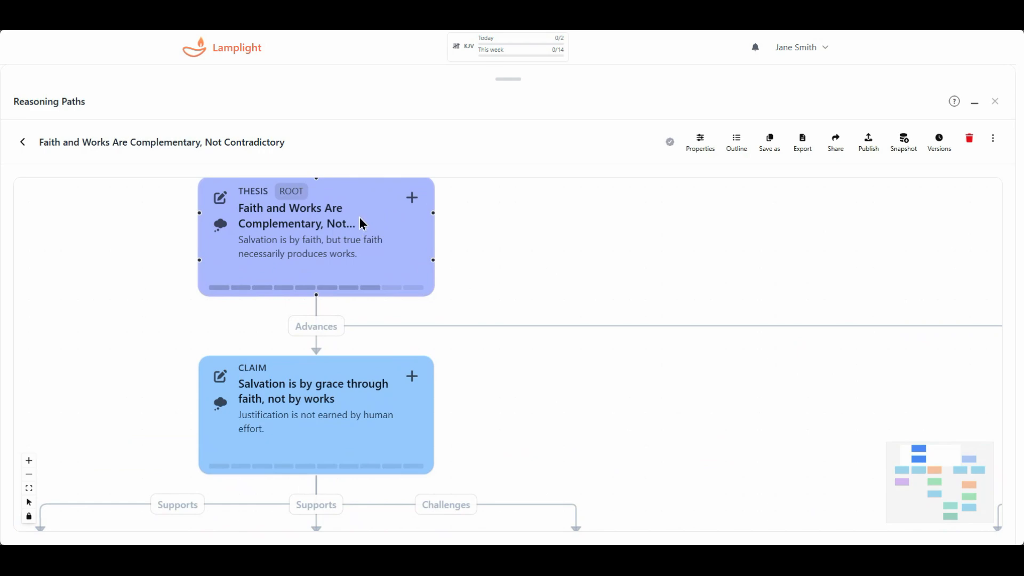
pyautogui.scroll(-5, 363, 223)
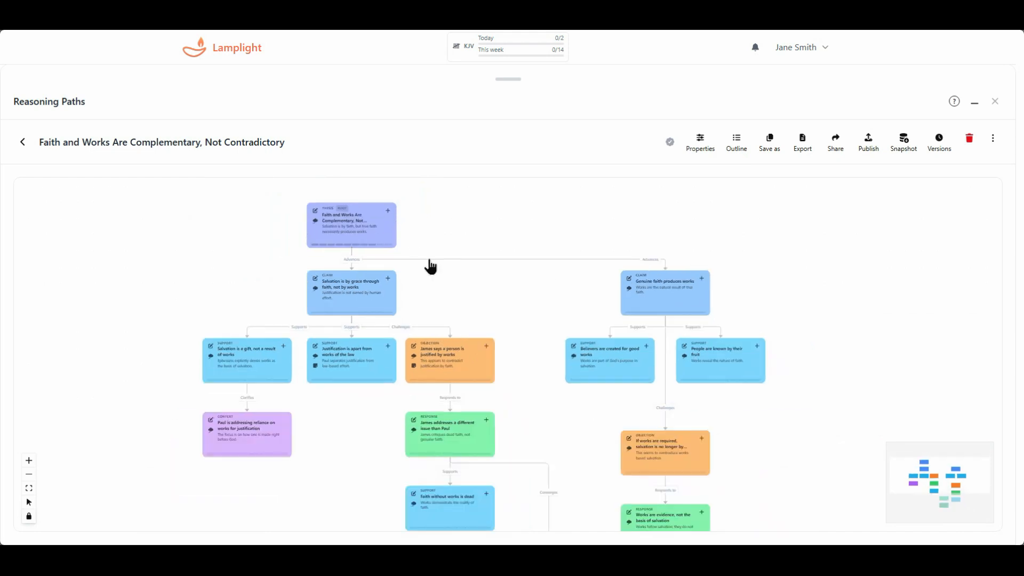
pyautogui.moveTo(450, 287); pyautogui.dragTo(423, 288)
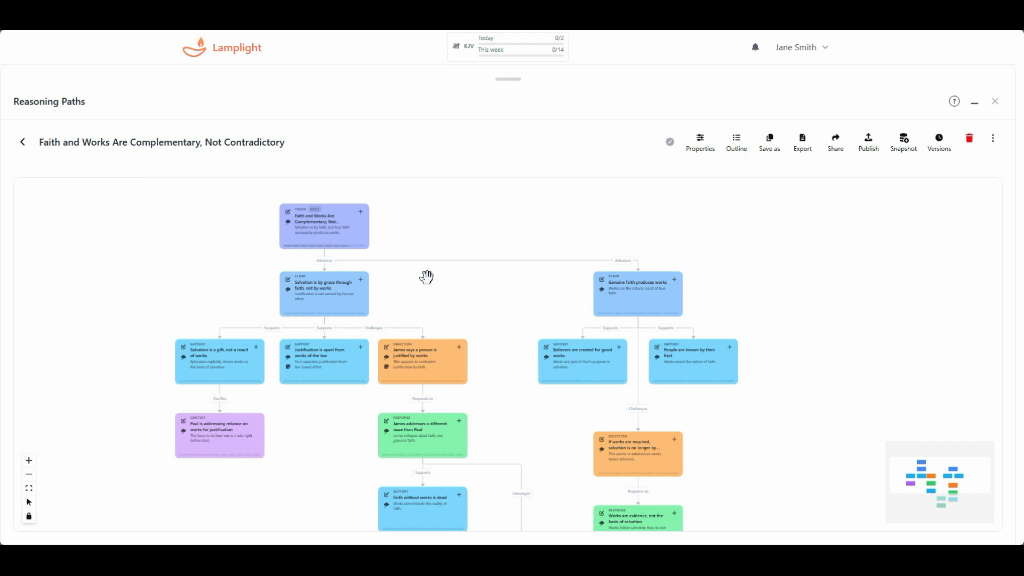
pyautogui.scroll(3, 322, 262)
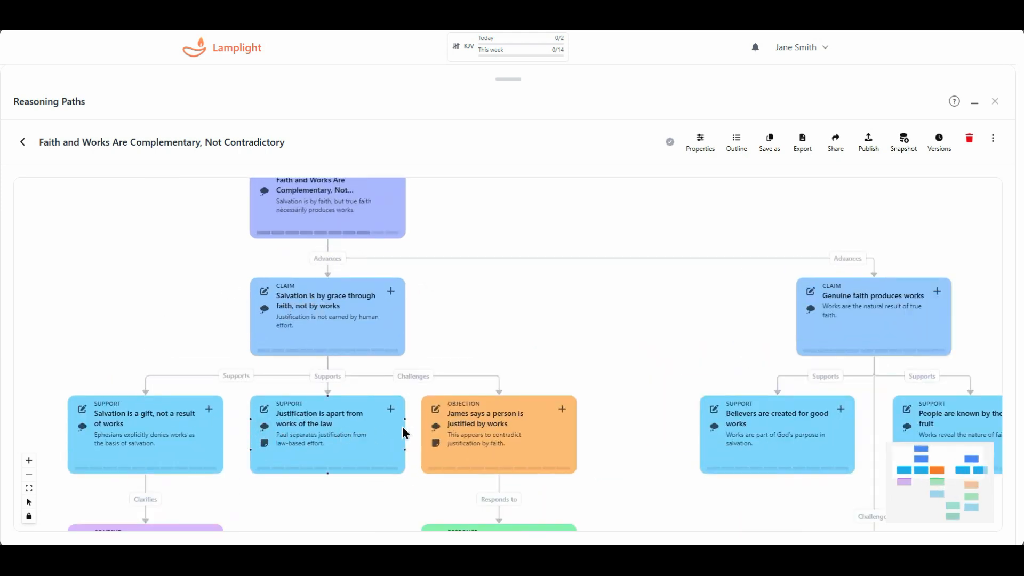
pyautogui.scroll(-3, 493, 429)
pyautogui.moveTo(552, 490); pyautogui.dragTo(475, 393)
pyautogui.scroll(3, 450, 411)
pyautogui.moveTo(685, 480); pyautogui.dragTo(585, 335)
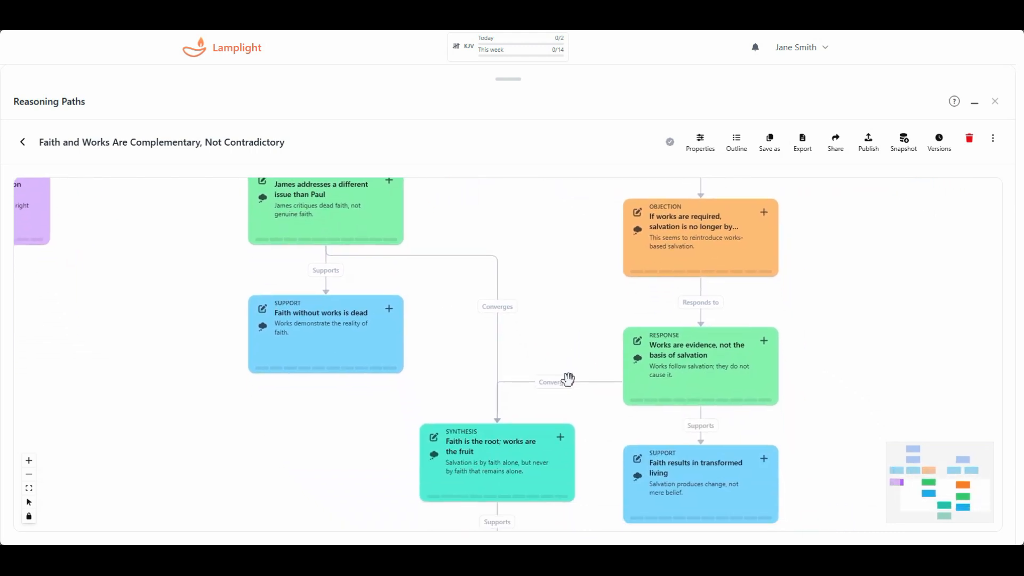
pyautogui.scroll(-3, 459, 320)
pyautogui.moveTo(476, 249); pyautogui.dragTo(549, 386)
pyautogui.scroll(3, 464, 277)
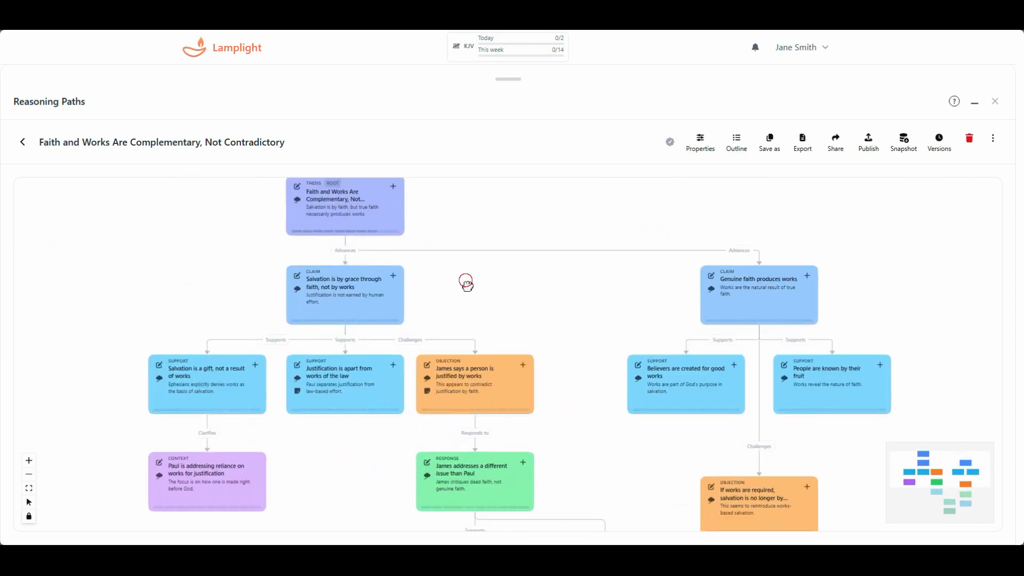
pyautogui.moveTo(465, 280); pyautogui.dragTo(473, 307)
# Follow the objection "James says a person is justified by works" through its response to the synthesis and conclusion cards.
pyautogui.scroll(3, 426, 318)
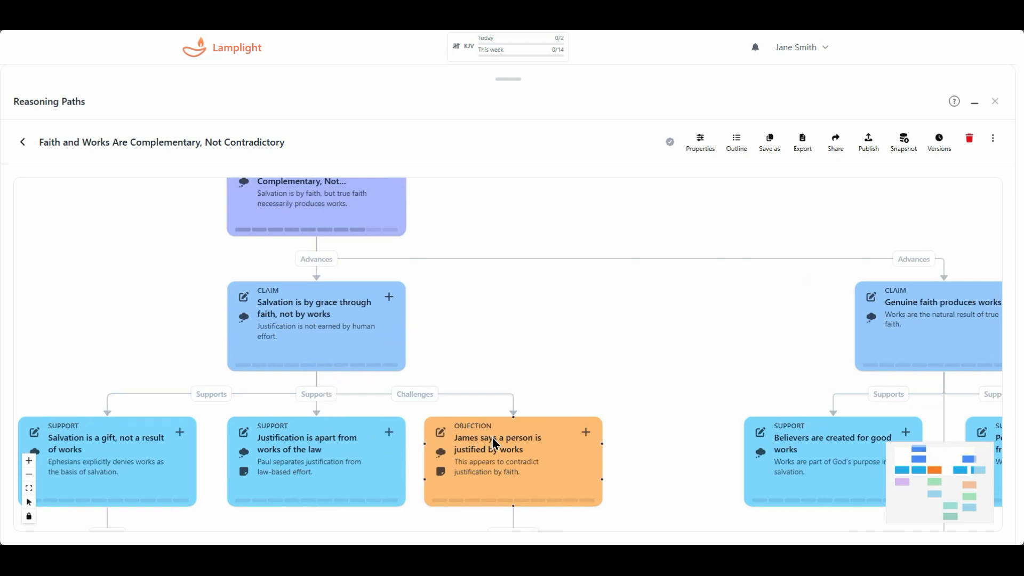
pyautogui.moveTo(632, 461); pyautogui.dragTo(565, 230)
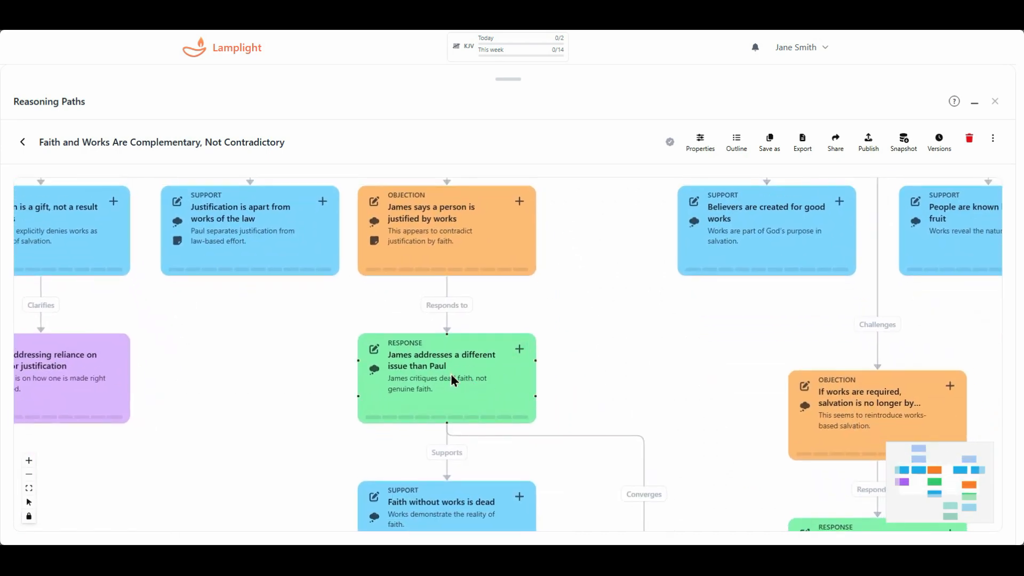
pyautogui.moveTo(587, 407); pyautogui.dragTo(380, 154)
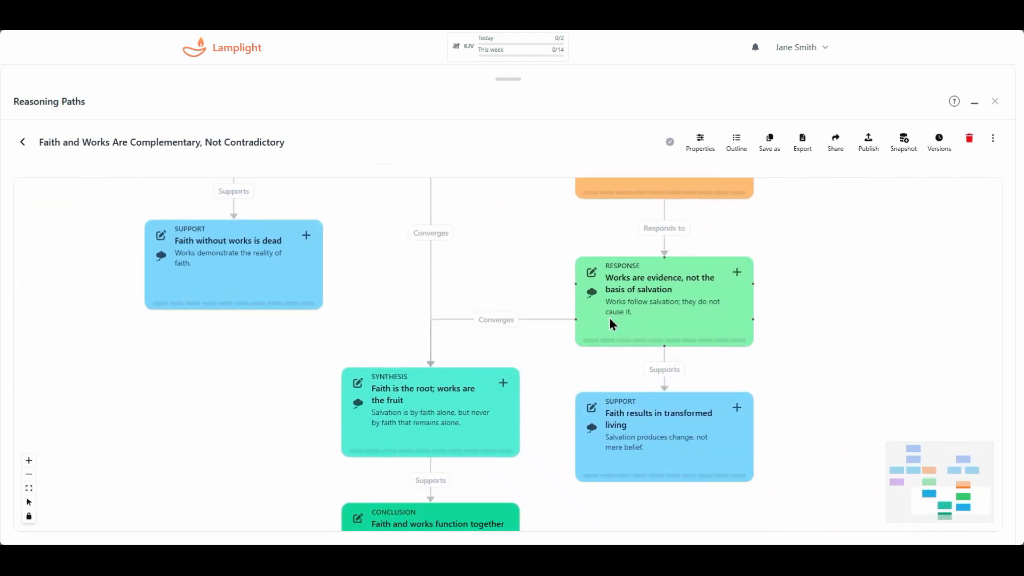
pyautogui.moveTo(292, 395); pyautogui.dragTo(246, 271)
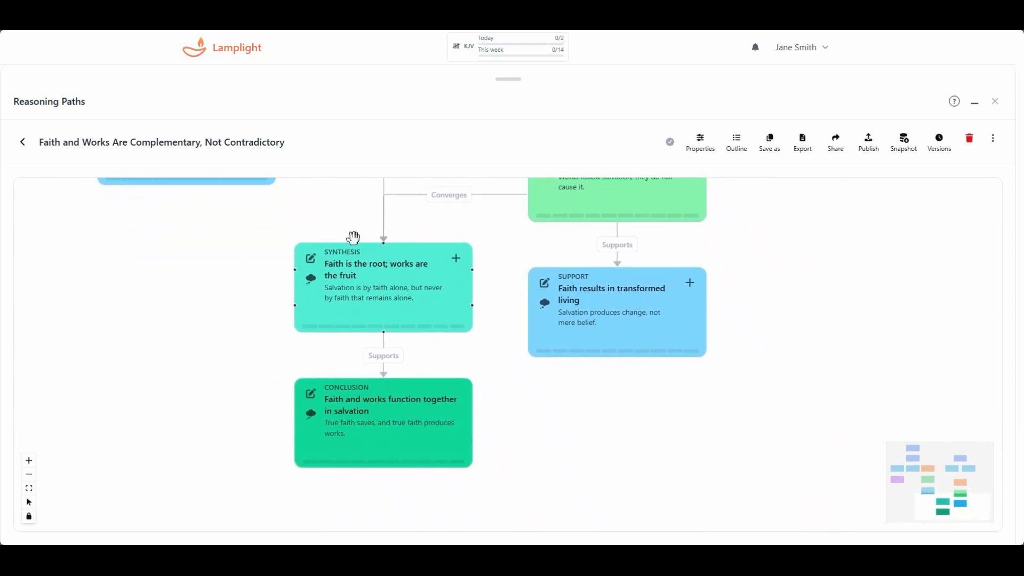
# Return to the thesis and compare the claims "Salvation is by grace through faith, not by works" and "Genuine faith produces works".
pyautogui.scroll(-3, 342, 221)
pyautogui.scroll(-2, 343, 221)
pyautogui.moveTo(337, 208); pyautogui.dragTo(426, 512)
pyautogui.scroll(3, 365, 310)
pyautogui.moveTo(354, 236); pyautogui.dragTo(372, 263)
pyautogui.click(258, 352)
pyautogui.click(689, 347)
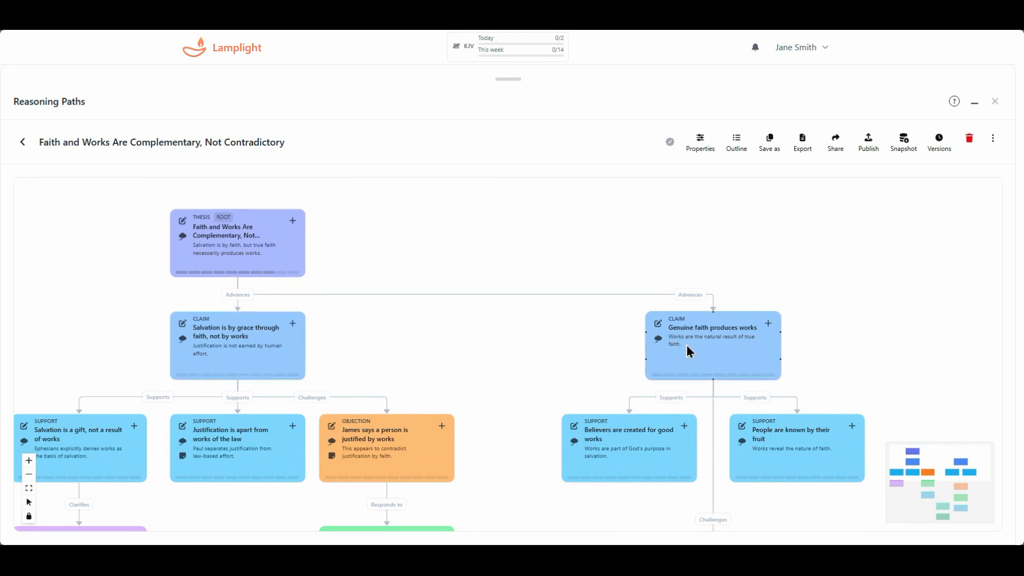
pyautogui.click(273, 349)
pyautogui.click(687, 346)
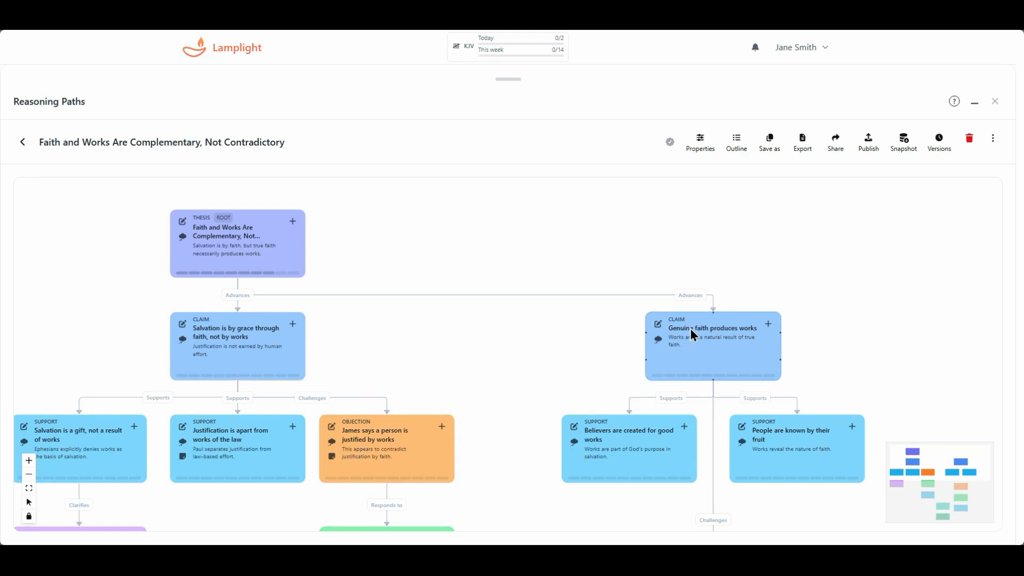
pyautogui.click(441, 326)
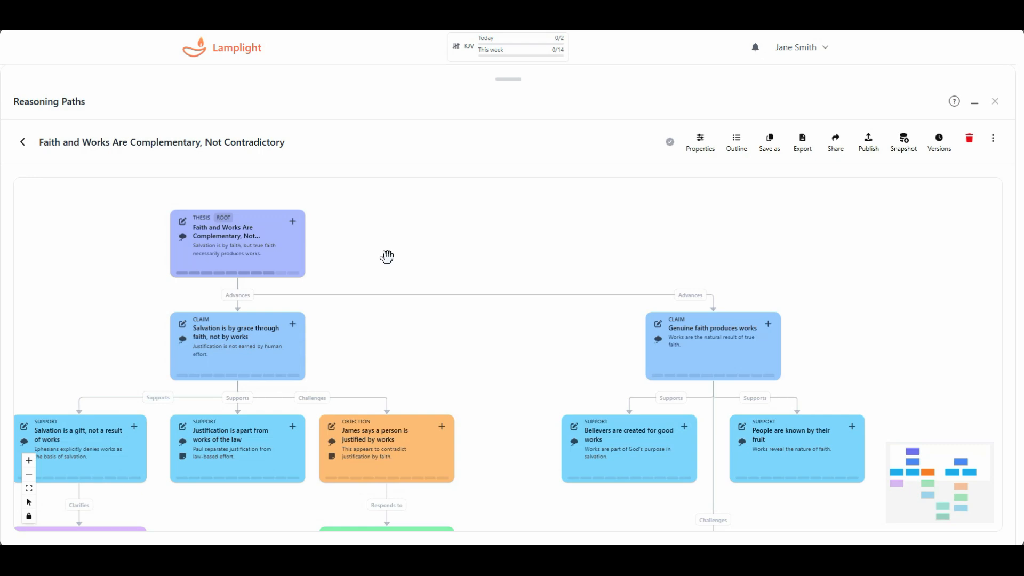
# Examine the supports and the objection linked to the claim "Salvation is by grace through faith, not by works".
pyautogui.scroll(-1, 387, 257)
pyautogui.moveTo(388, 258); pyautogui.dragTo(391, 251)
pyautogui.scroll(3, 321, 274)
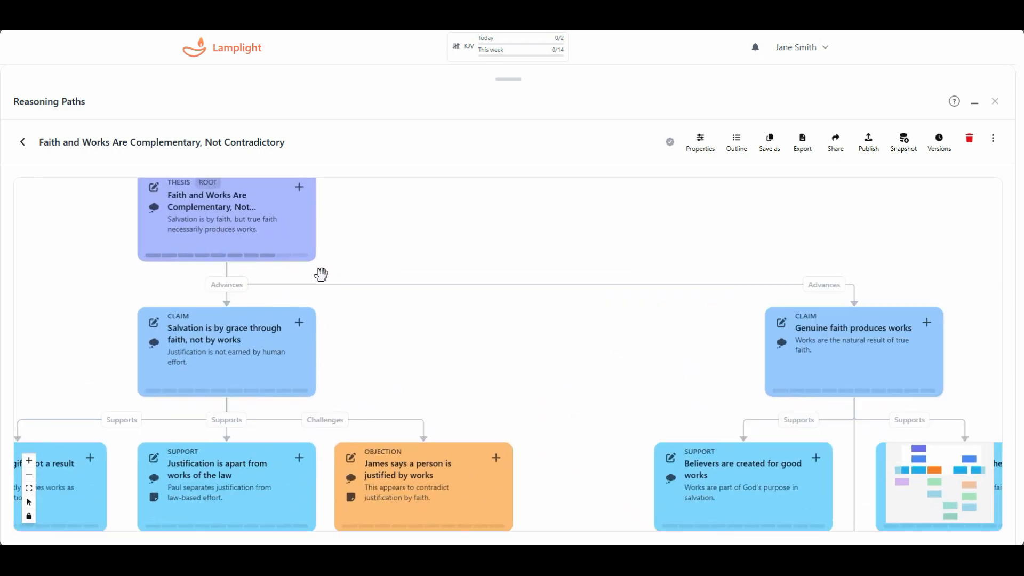
pyautogui.moveTo(377, 288); pyautogui.dragTo(446, 246)
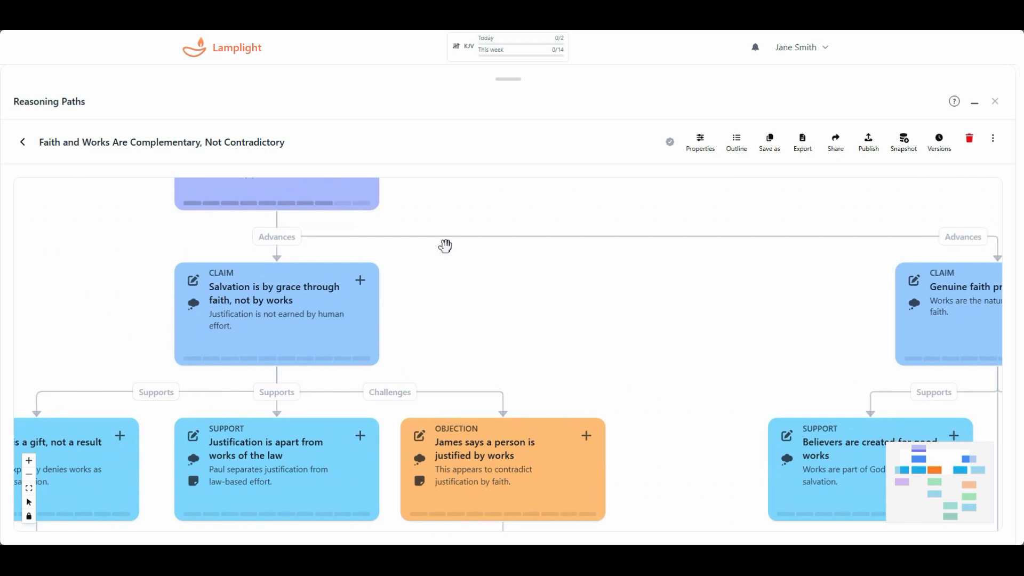
pyautogui.moveTo(459, 336); pyautogui.dragTo(419, 217)
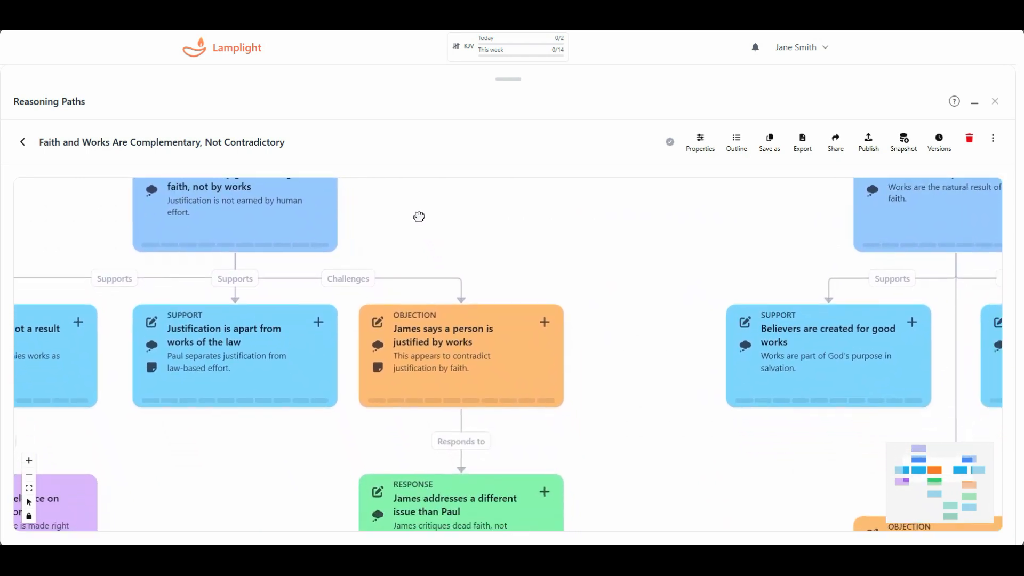
pyautogui.moveTo(614, 457); pyautogui.dragTo(592, 421)
pyautogui.moveTo(545, 324); pyautogui.dragTo(657, 544)
pyautogui.moveTo(442, 228); pyautogui.dragTo(670, 339)
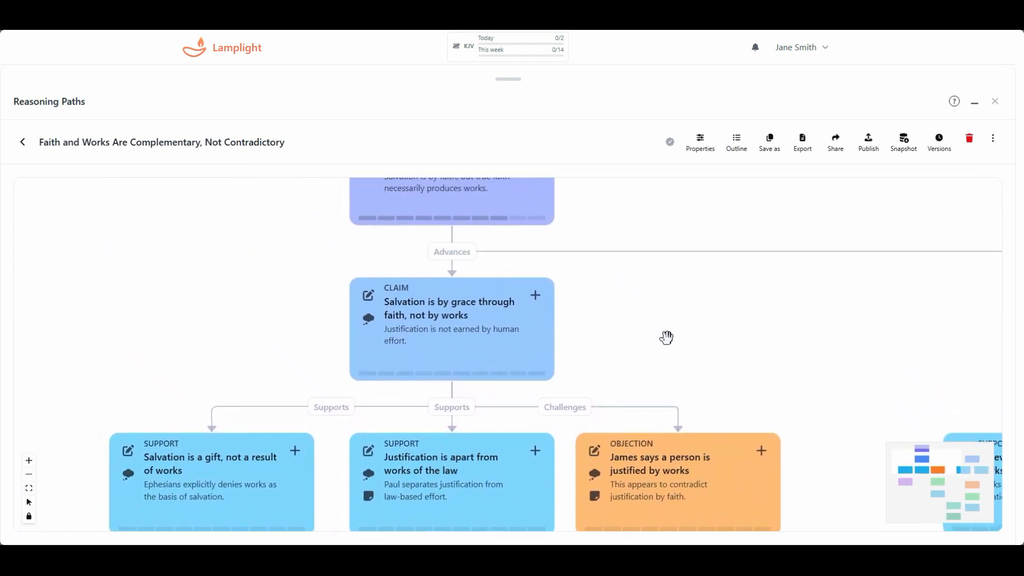
# Examine the response "James addresses a different issue than Paul" beneath its objection, and return to the diagram overview.
pyautogui.scroll(-2, 669, 339)
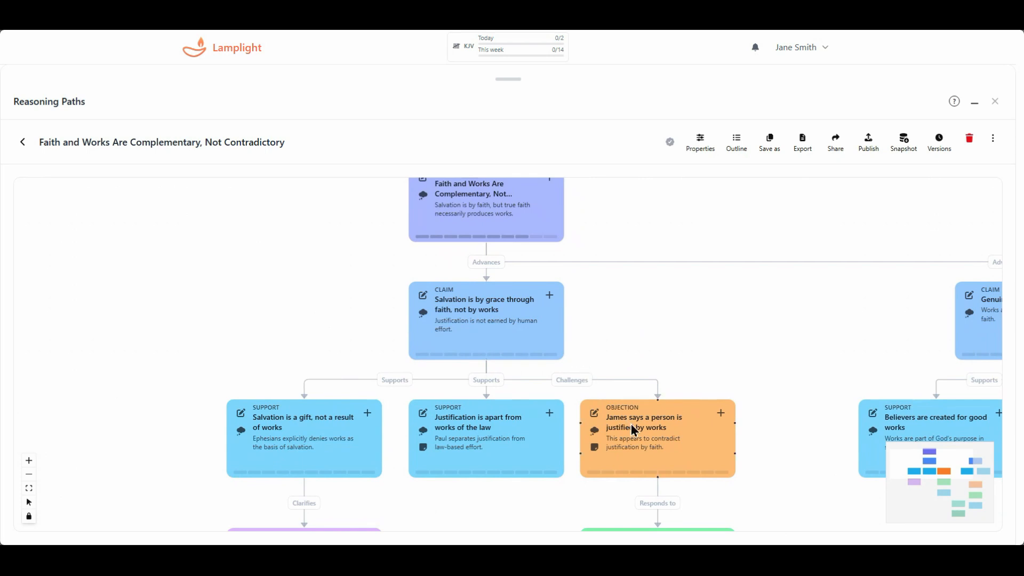
pyautogui.moveTo(657, 356); pyautogui.dragTo(545, 233)
pyautogui.scroll(2, 622, 413)
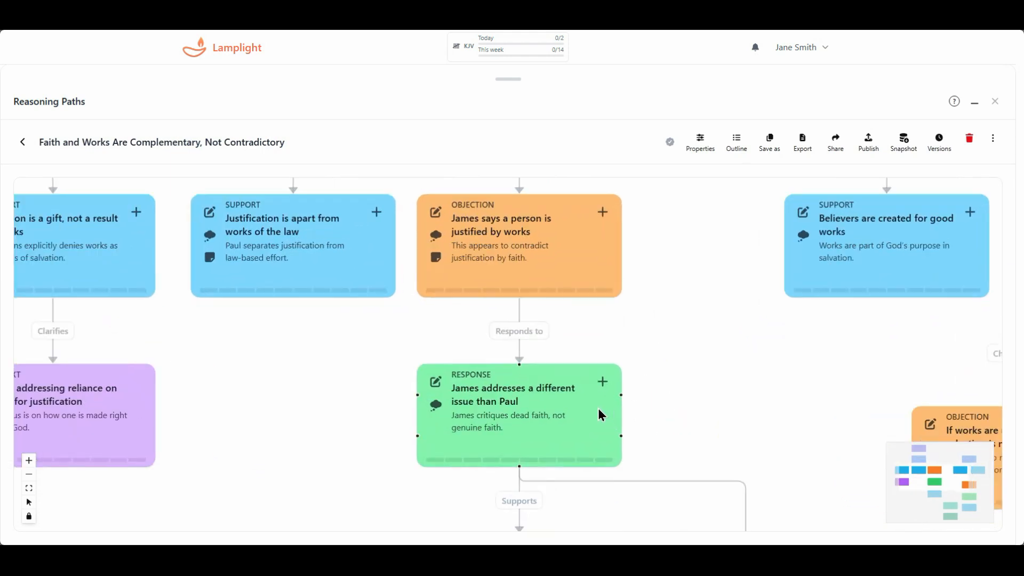
pyautogui.moveTo(651, 326); pyautogui.dragTo(770, 505)
pyautogui.scroll(-5, 713, 427)
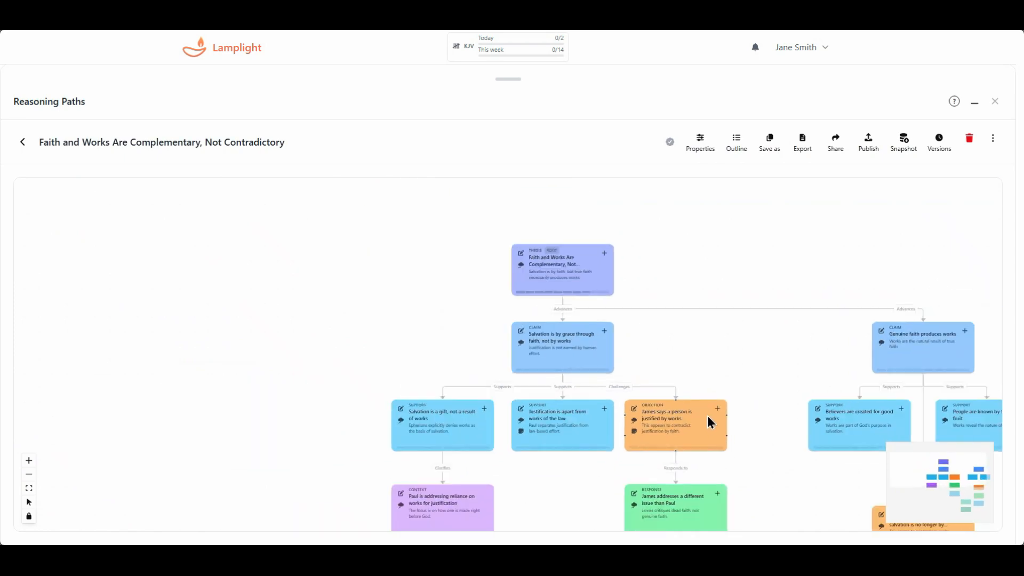
pyautogui.moveTo(712, 365); pyautogui.dragTo(482, 318)
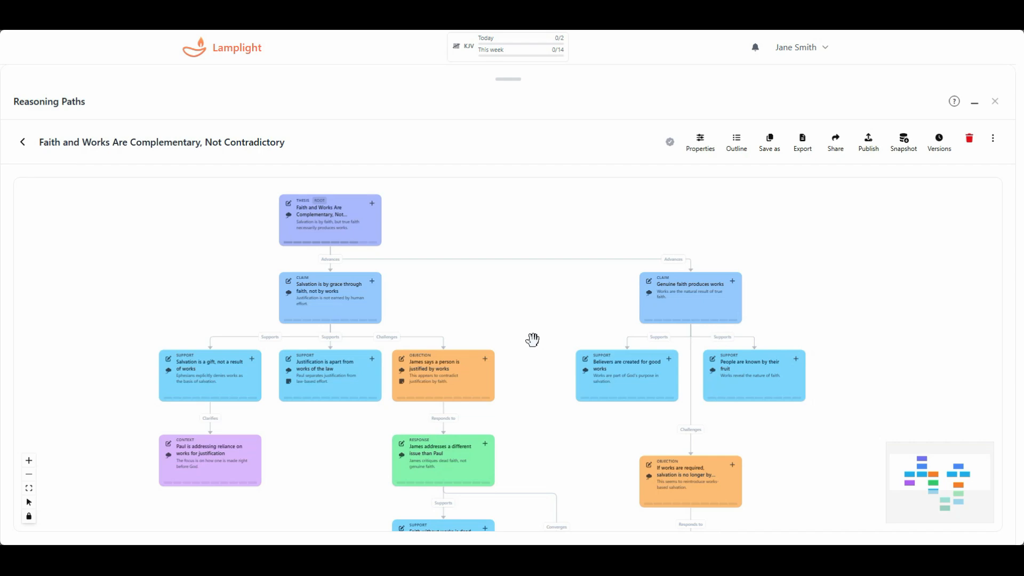
# Check which card types can be added beneath the response "James addresses a different issue than Paul", without adding one.
pyautogui.doubleClick(454, 377)
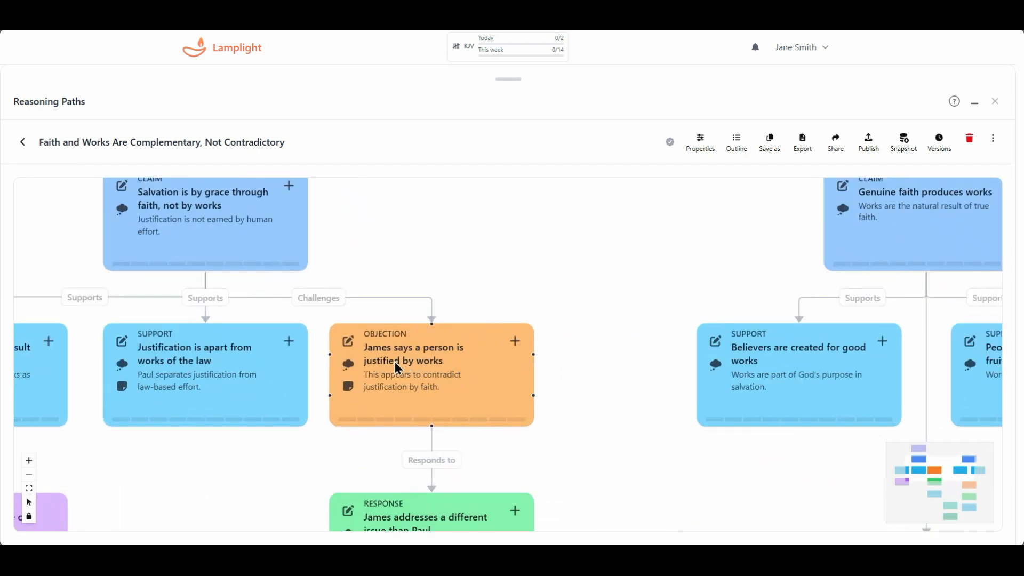
pyautogui.click(592, 364)
pyautogui.moveTo(610, 477); pyautogui.dragTo(581, 313)
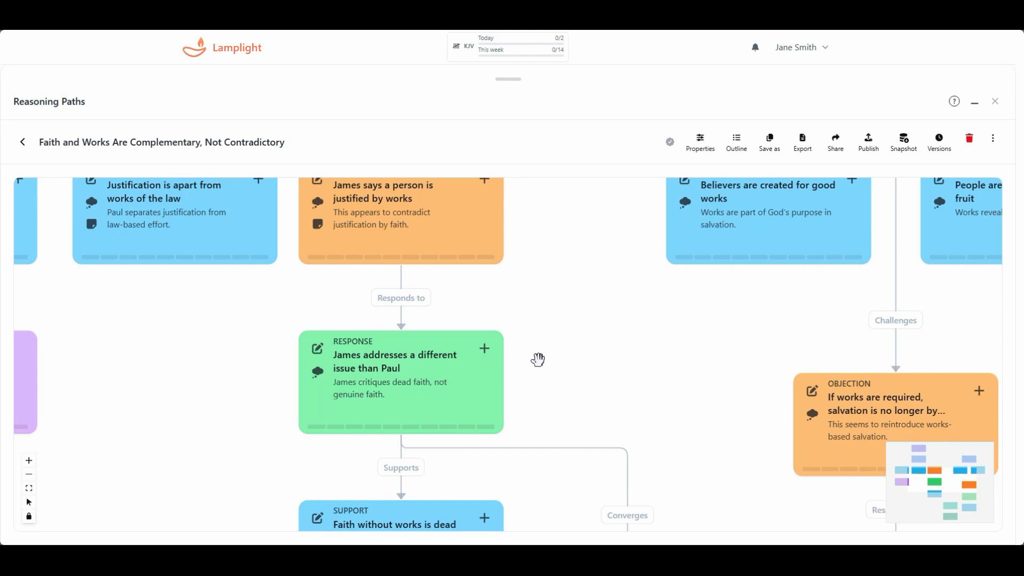
pyautogui.click(485, 349)
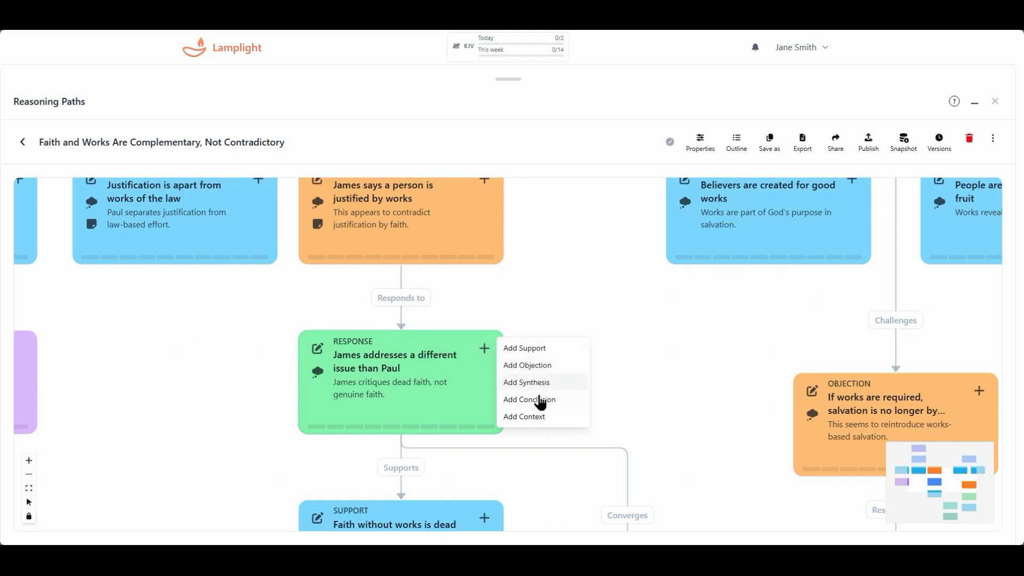
pyautogui.click(608, 395)
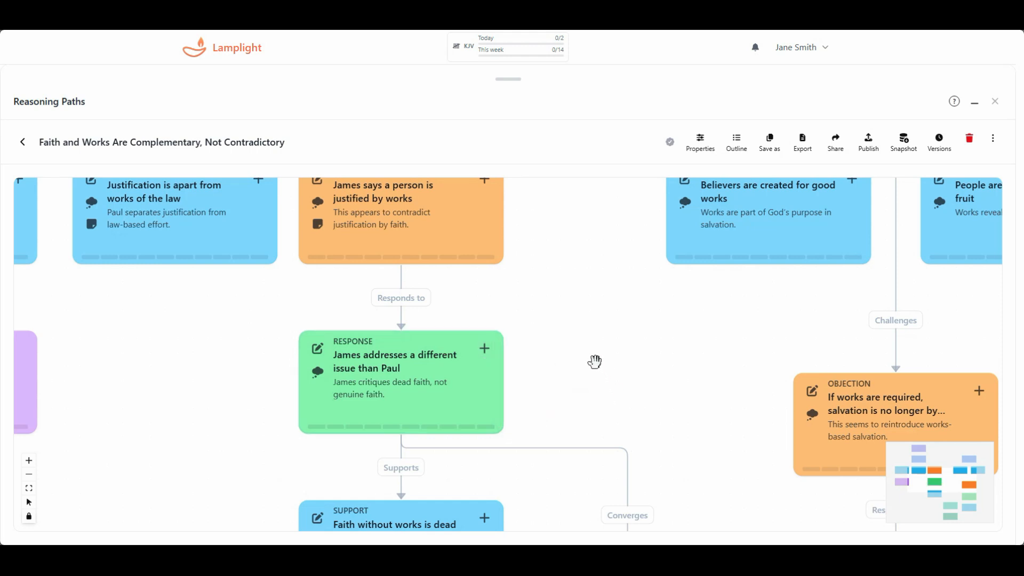
# Check which card types can be added beneath the claim "Salvation is by grace through faith, not by works".
pyautogui.moveTo(568, 318); pyautogui.dragTo(689, 517)
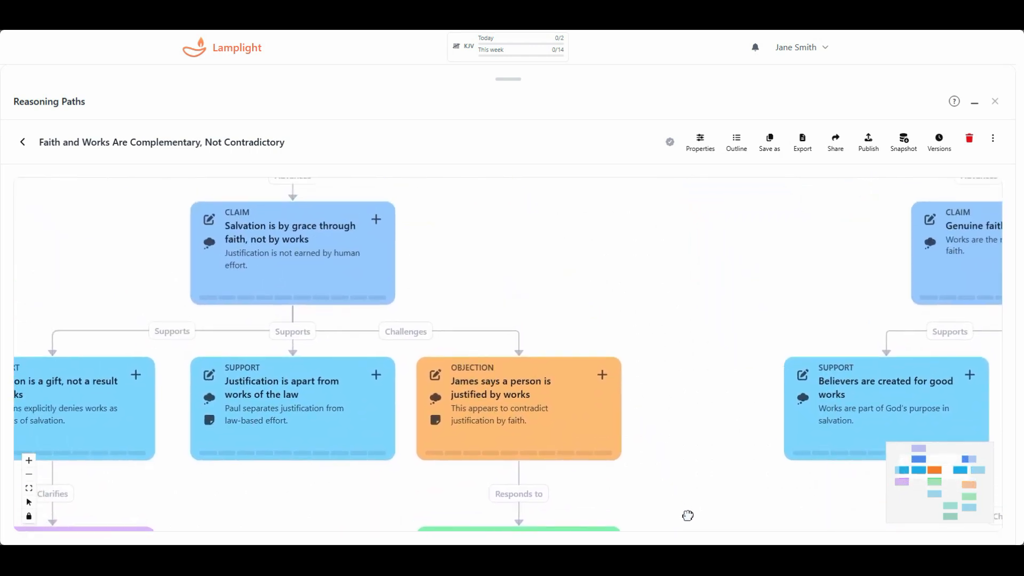
pyautogui.click(376, 222)
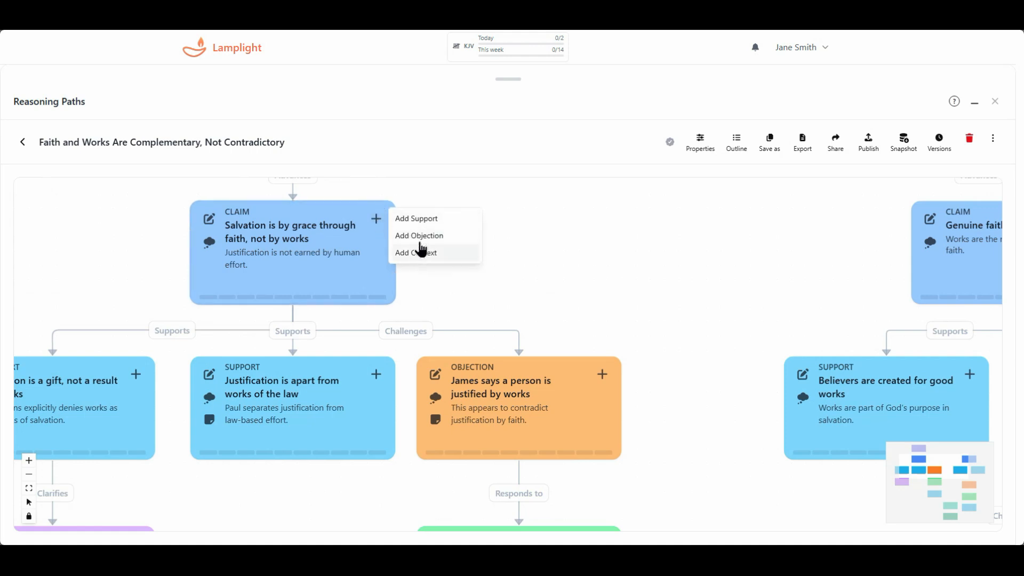
pyautogui.click(541, 251)
# Check which card types can be added beneath the objection "James says a person is justified by works".
pyautogui.moveTo(571, 307); pyautogui.dragTo(436, 230)
pyautogui.click(456, 282)
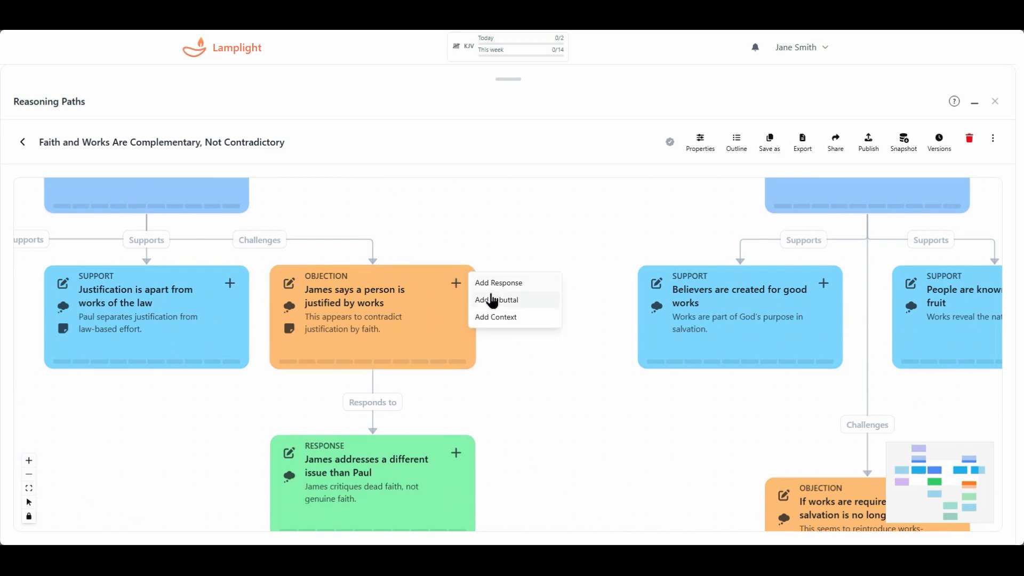
pyautogui.click(461, 239)
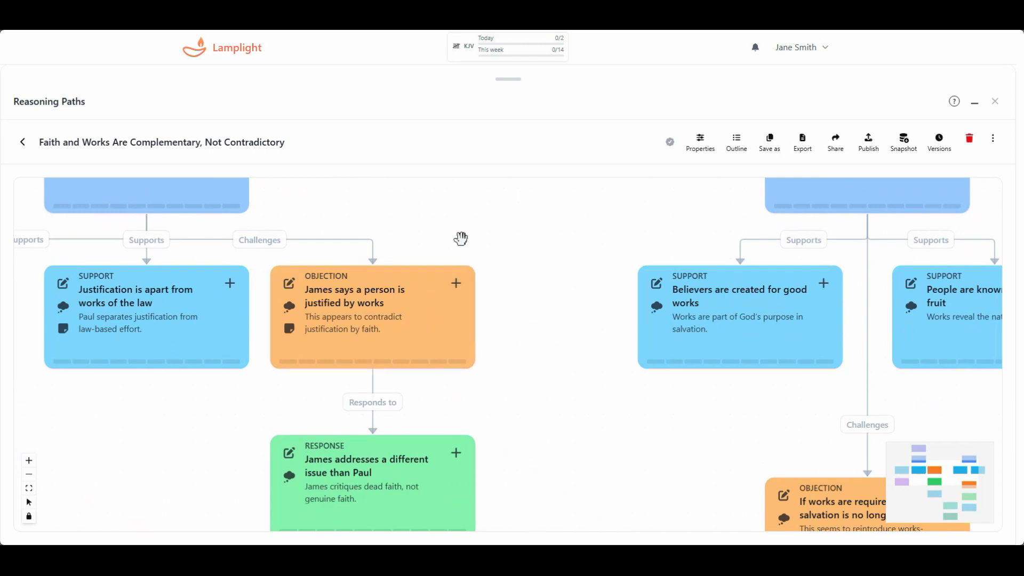
pyautogui.moveTo(443, 231); pyautogui.dragTo(458, 243)
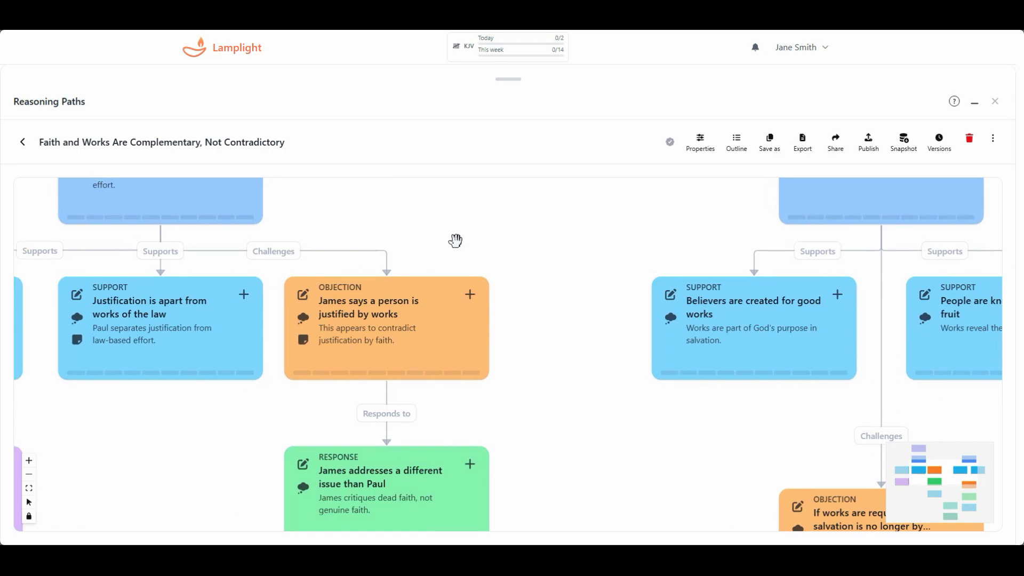
# Check the graph position lock and switch the diagram canvas from panning to selection mode.
pyautogui.scroll(-5, 450, 235)
pyautogui.moveTo(451, 235); pyautogui.dragTo(459, 267)
pyautogui.scroll(1, 453, 255)
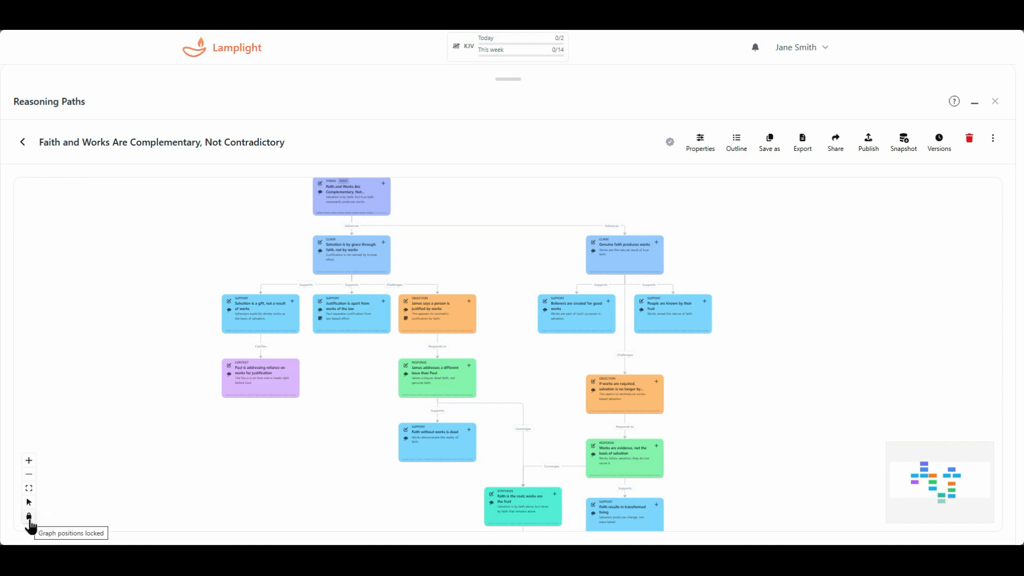
pyautogui.click(29, 519)
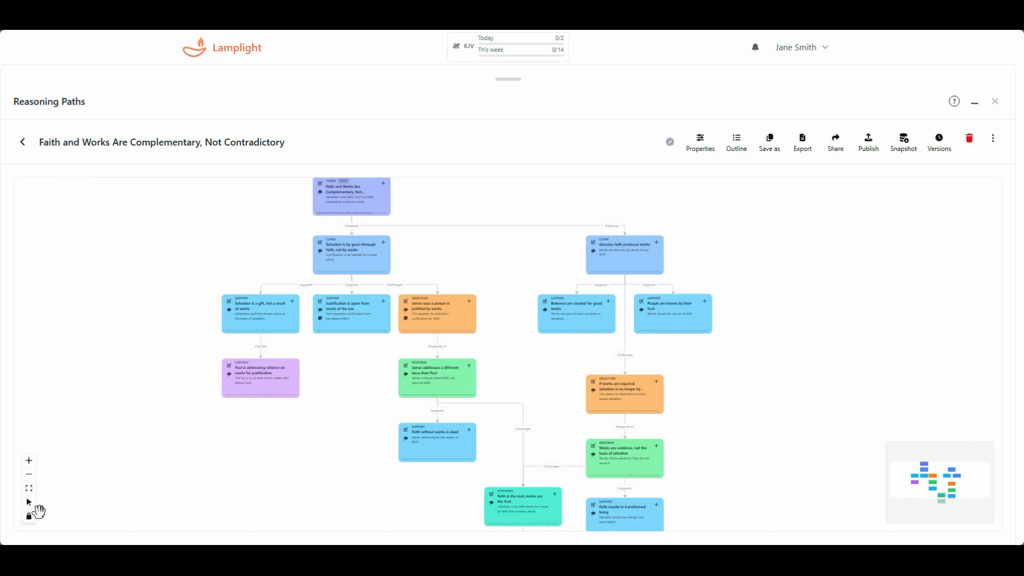
pyautogui.click(31, 515)
# Box-select the support "Salvation is a gift, not a result of works" with its context card, and clear the selection.
pyautogui.moveTo(182, 268); pyautogui.dragTo(354, 445)
pyautogui.scroll(5, 251, 331)
pyautogui.click(129, 319)
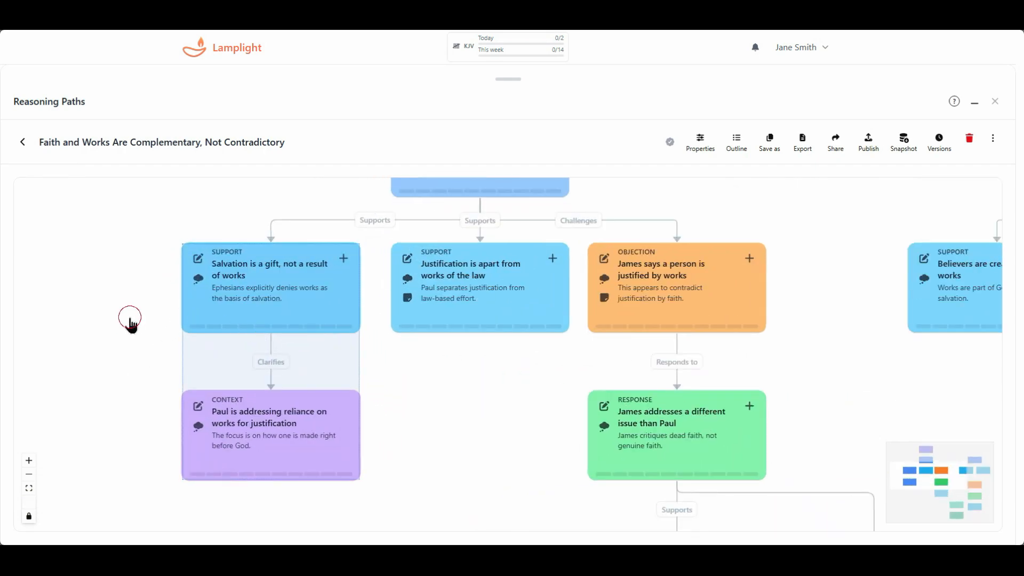
# Open the support "Salvation is a gift, not a result of works" for editing and review its details, reasoning and confidence setting.
pyautogui.click(201, 261)
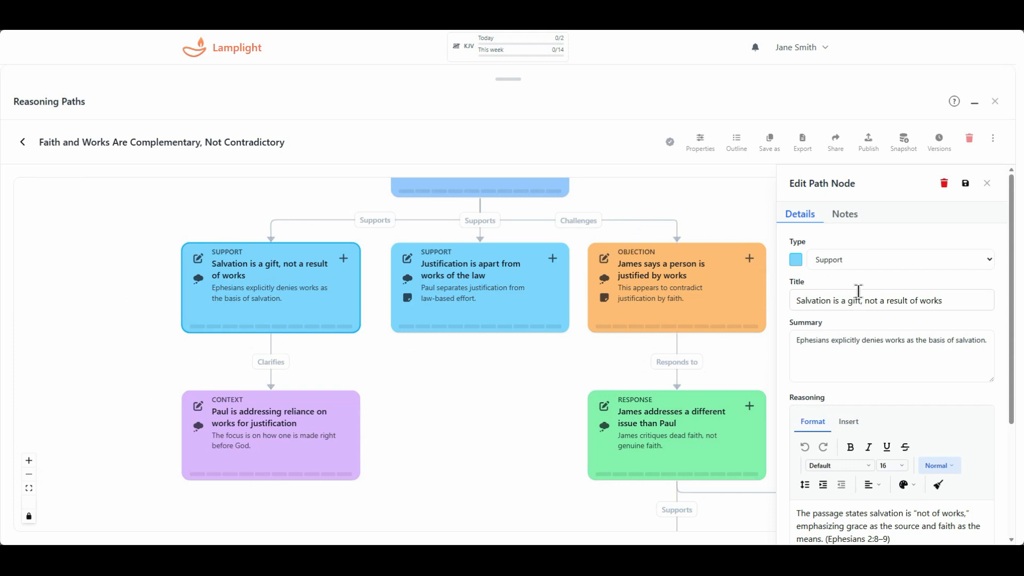
pyautogui.scroll(-1, 863, 301)
pyautogui.scroll(-1, 863, 302)
pyautogui.scroll(-1, 866, 308)
pyautogui.scroll(2, 864, 304)
pyautogui.scroll(-2, 863, 301)
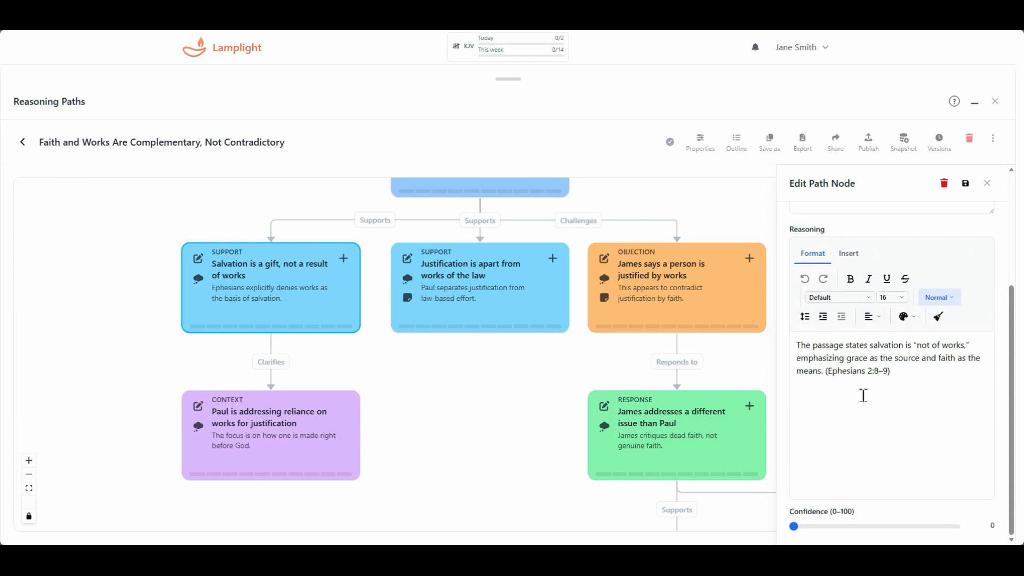
pyautogui.scroll(4, 863, 397)
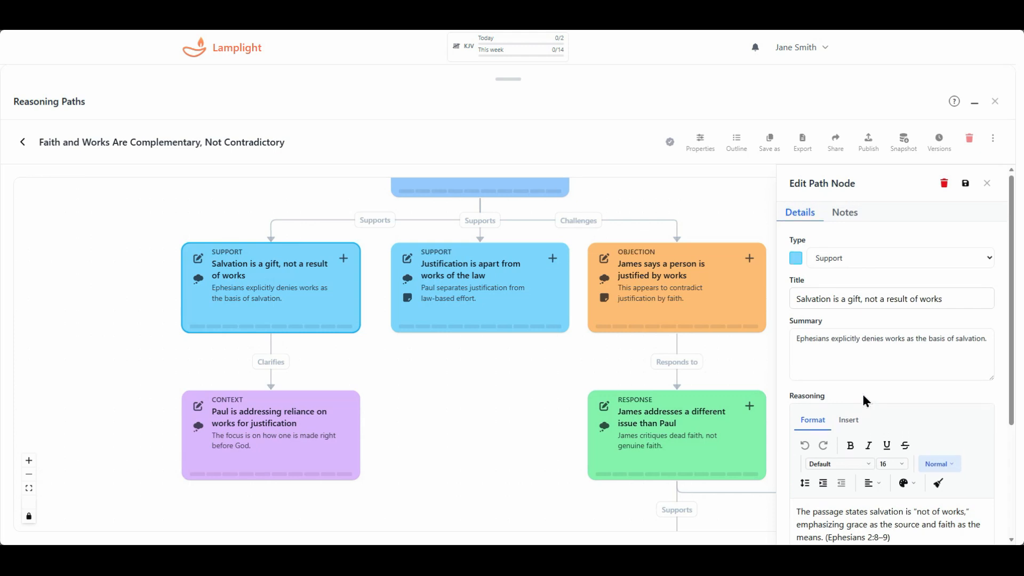
# Check the support card's linked notes and preview the library note "Let those that preach another Gospel be accursed".
pyautogui.click(842, 216)
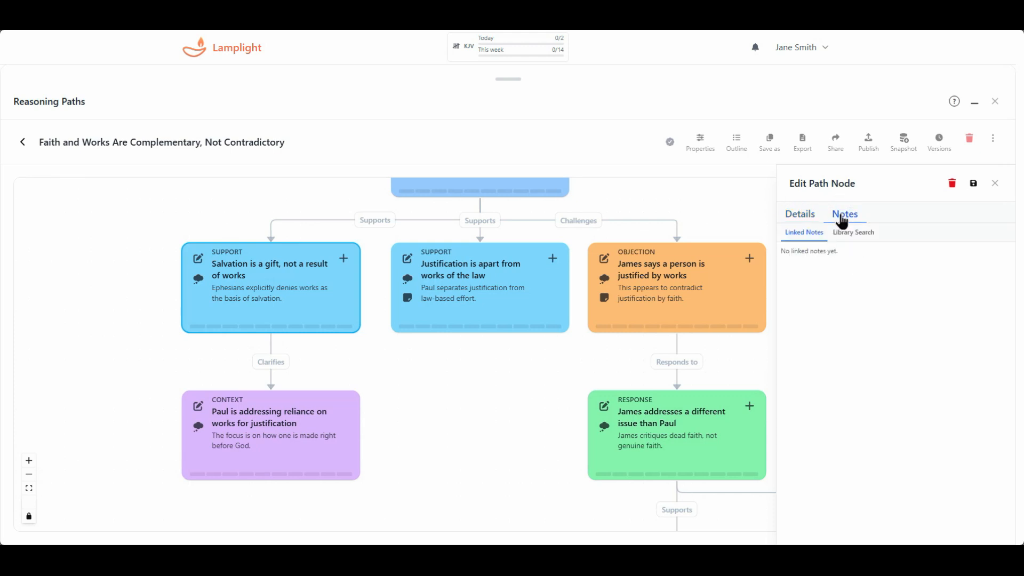
pyautogui.click(851, 235)
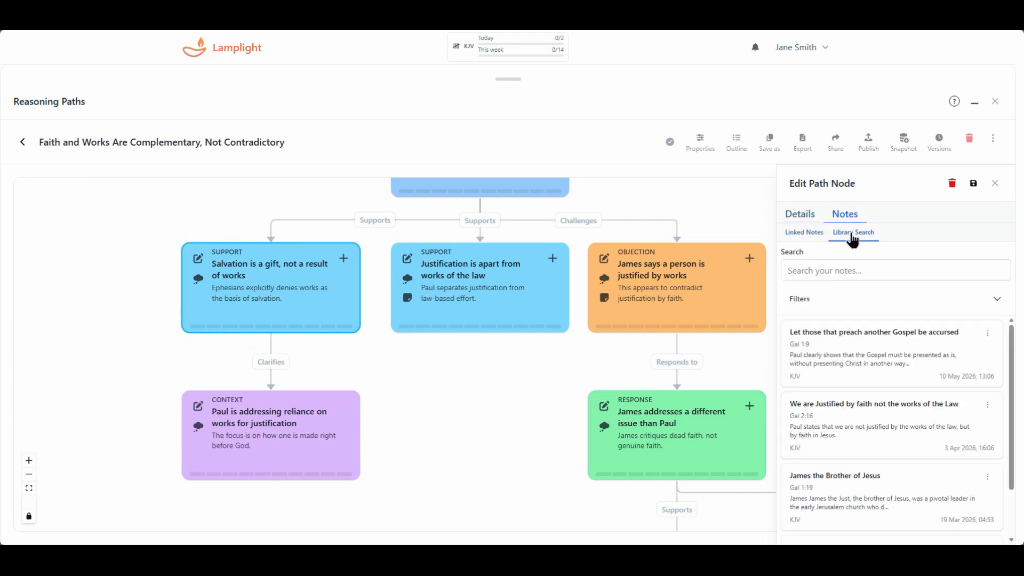
pyautogui.click(865, 355)
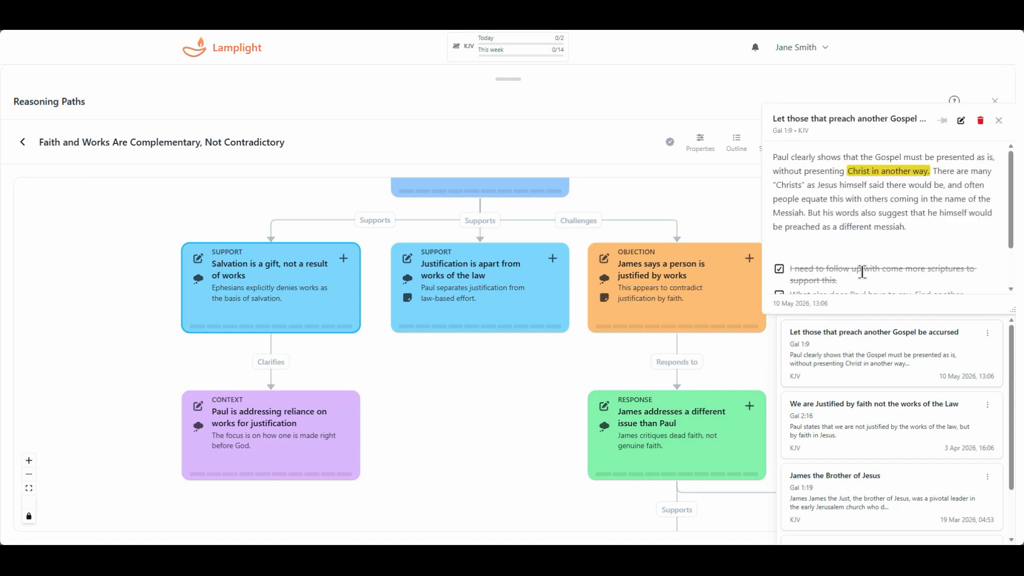
pyautogui.click(998, 121)
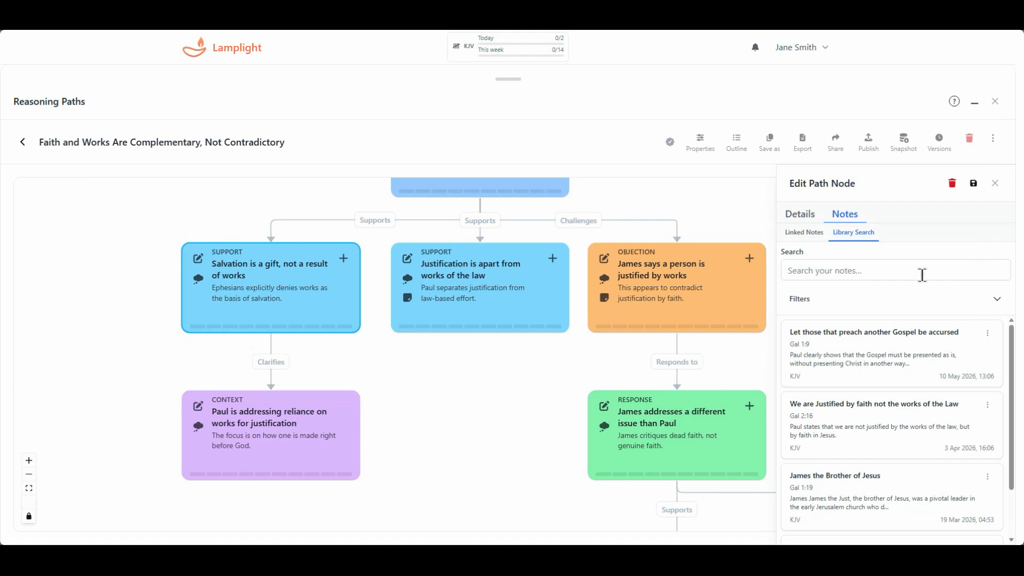
# Review the support card's summary and reasoning details again, and close its editor without changes.
pyautogui.click(798, 216)
pyautogui.scroll(-1, 869, 331)
pyautogui.scroll(-2, 869, 330)
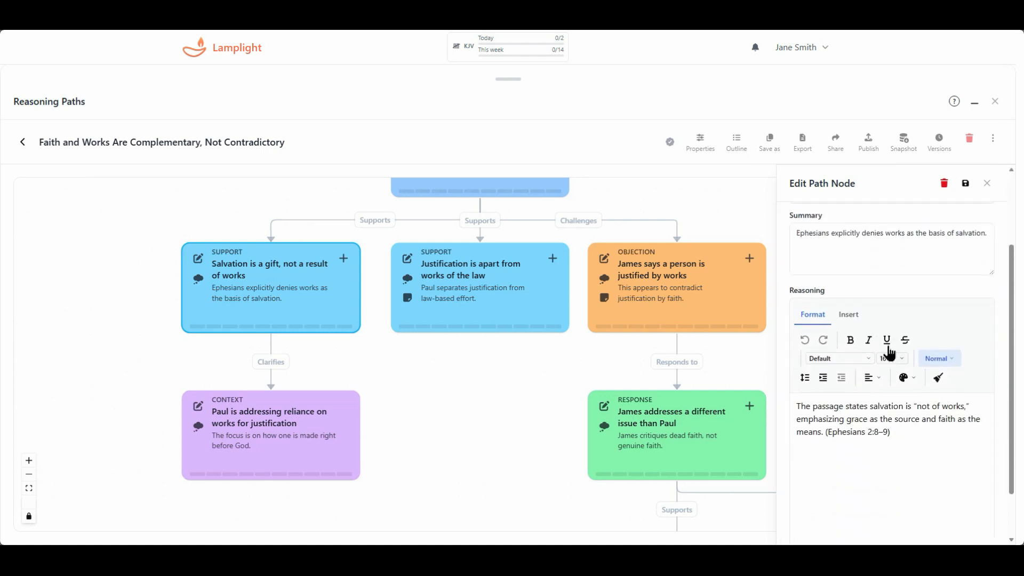
pyautogui.scroll(-2, 897, 372)
pyautogui.scroll(3, 896, 368)
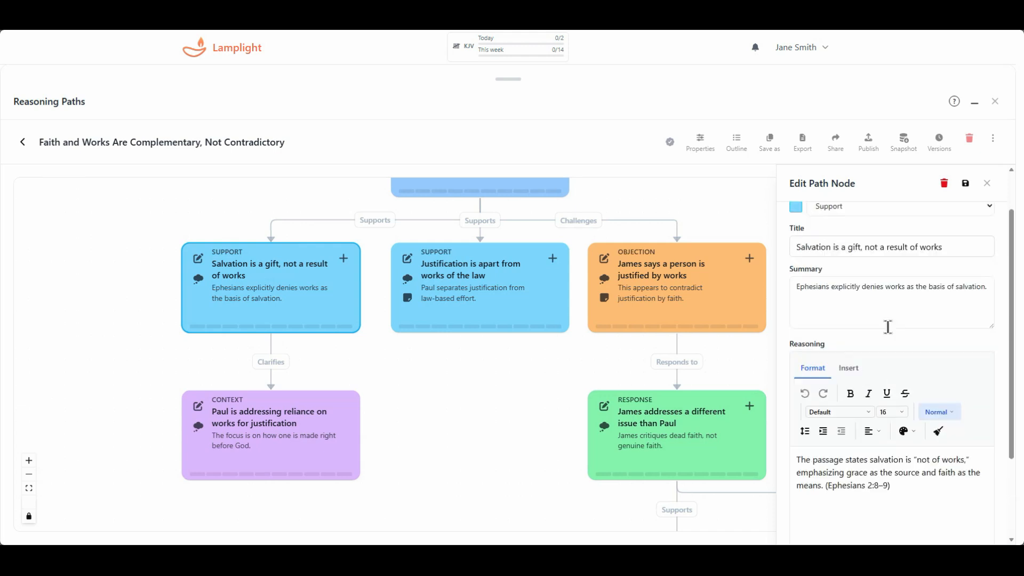
pyautogui.scroll(1, 902, 278)
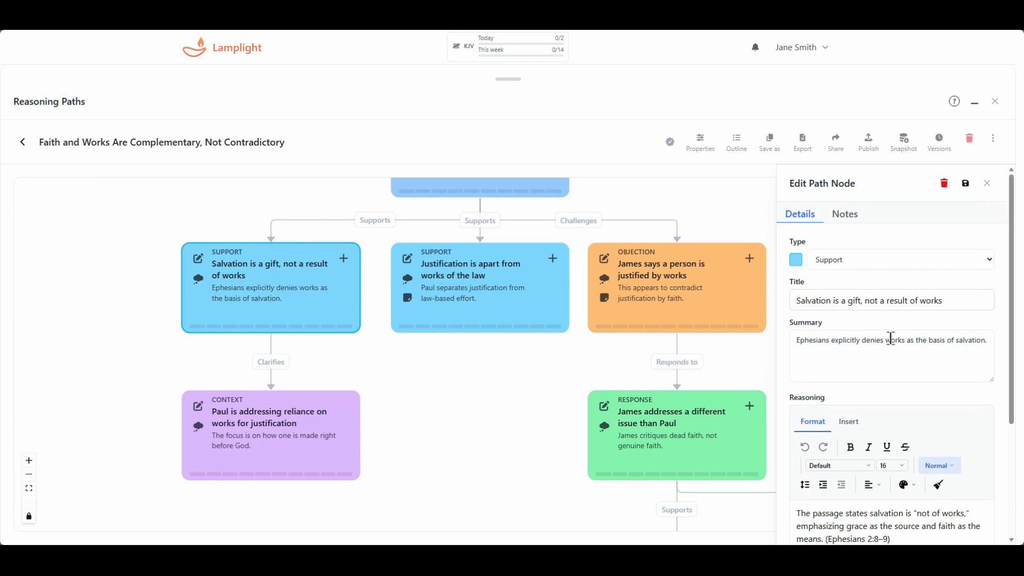
pyautogui.click(986, 183)
# View the notes linked to the support "Justification is apart from works of the law", and close its editor.
pyautogui.click(407, 299)
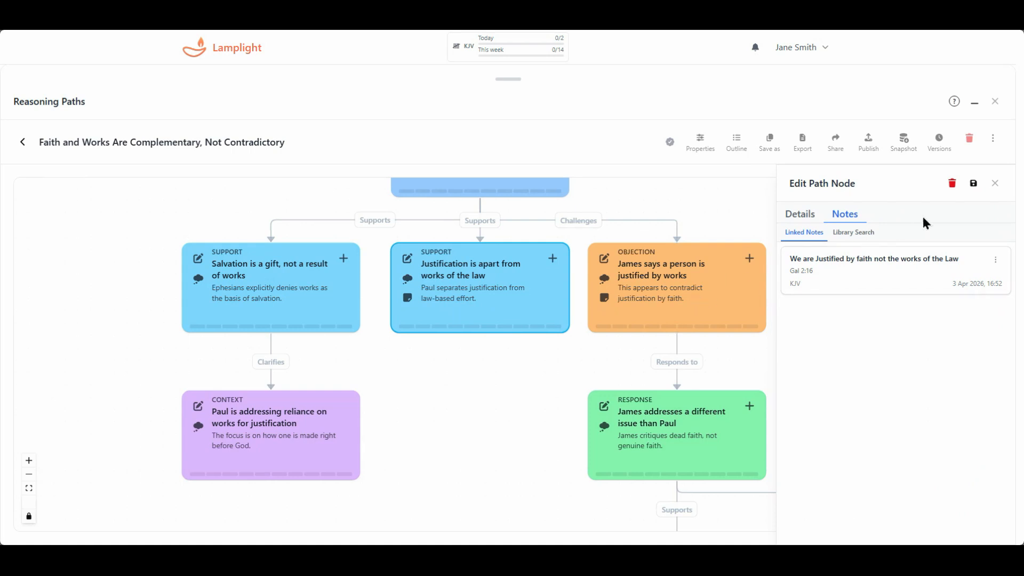
pyautogui.click(995, 183)
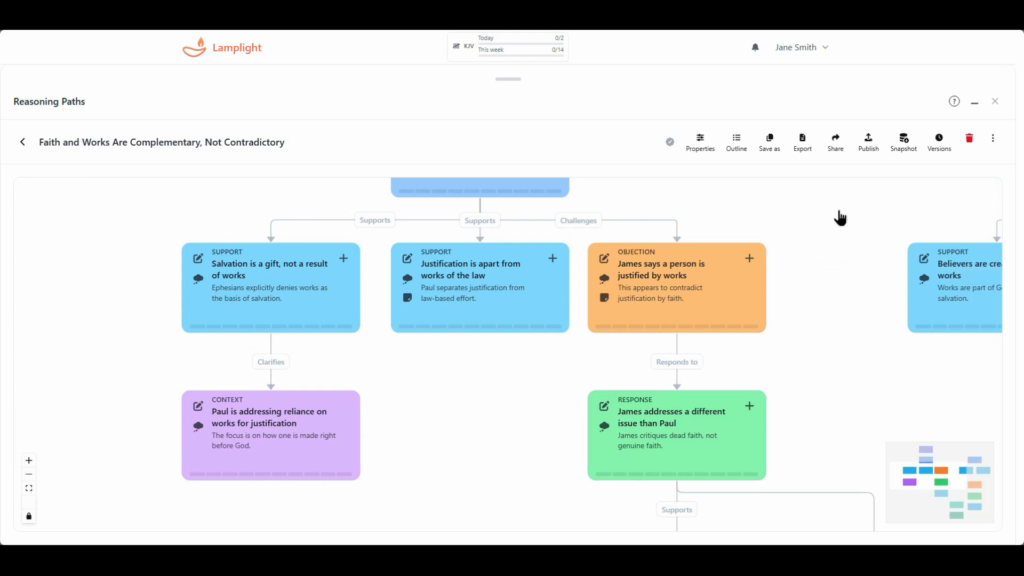
# Show the reasoning path as an outline and browse its nested entries.
pyautogui.click(739, 145)
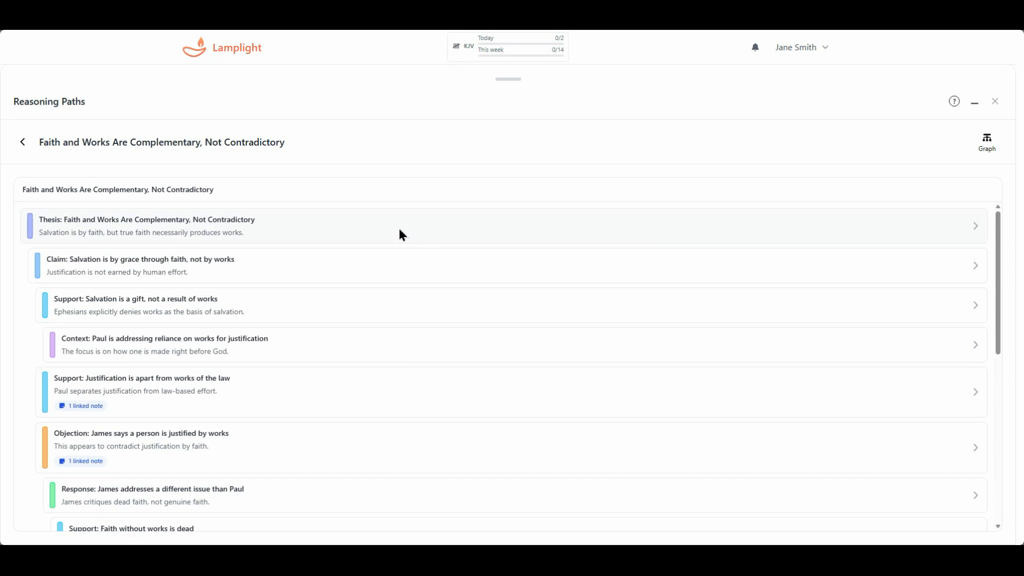
pyautogui.scroll(-2, 400, 229)
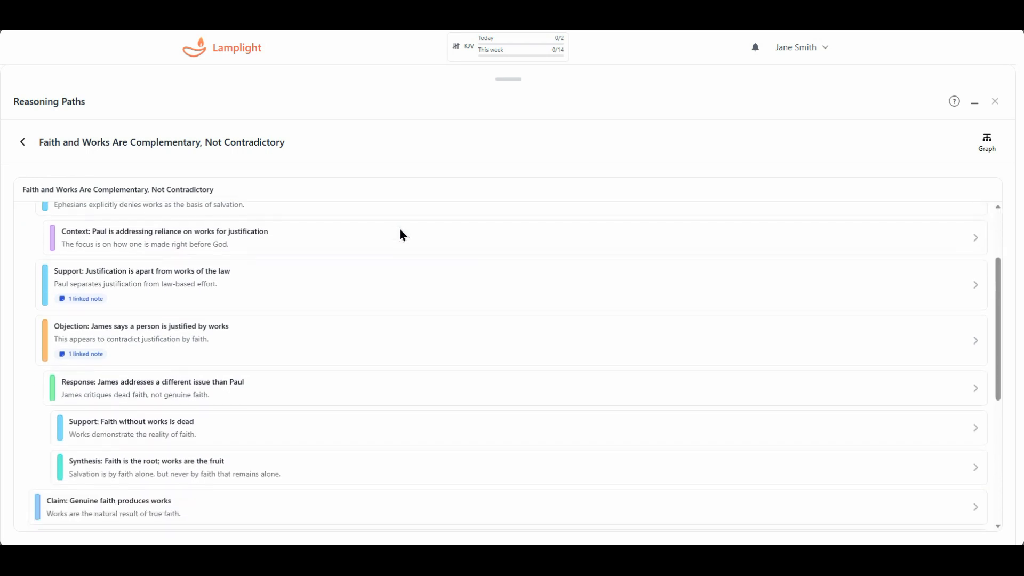
pyautogui.scroll(3, 400, 226)
# Open the thesis entry and step through the following entries to the support "Justification is apart from works of the law".
pyautogui.click(401, 231)
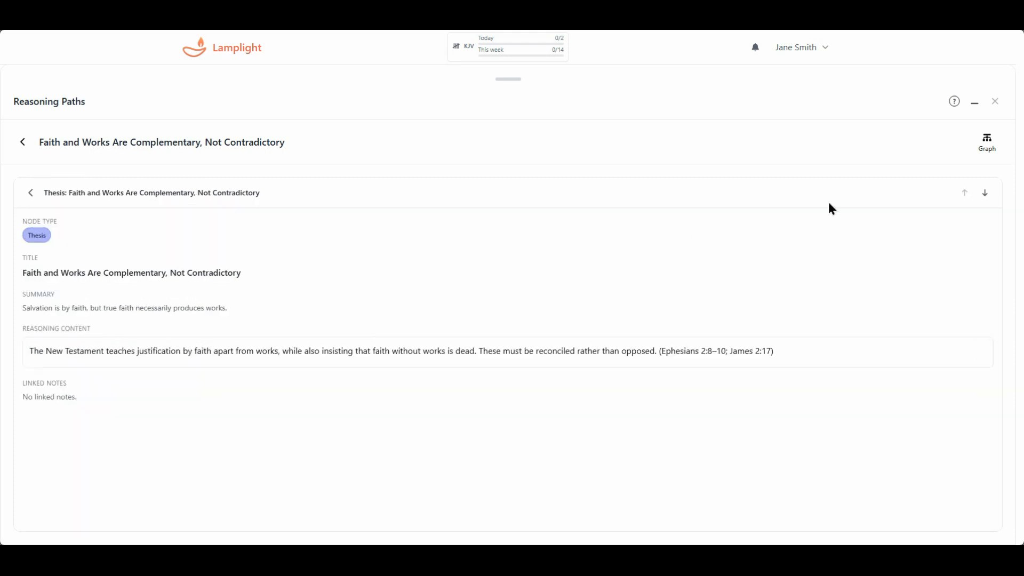
pyautogui.click(986, 193)
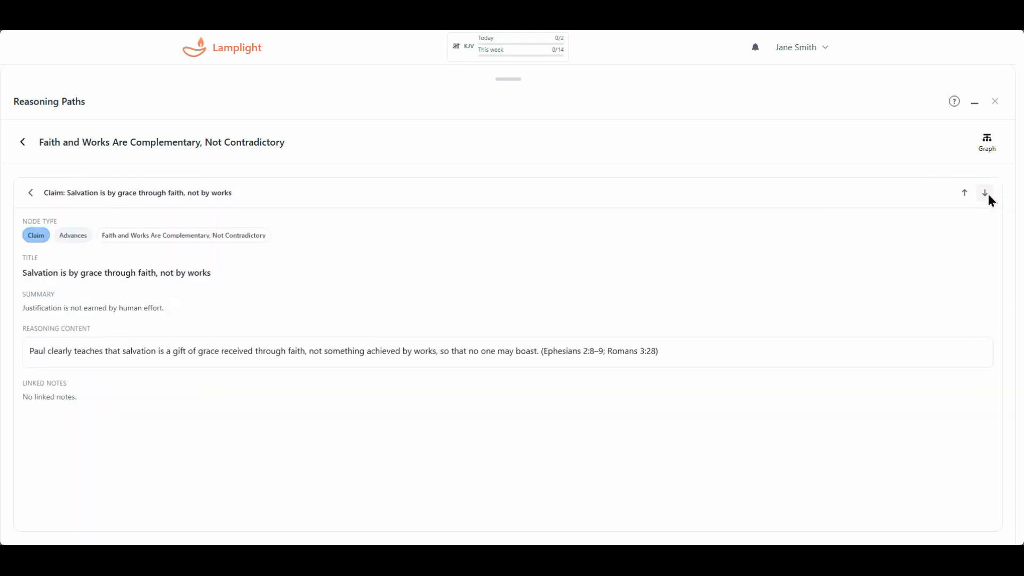
pyautogui.click(987, 195)
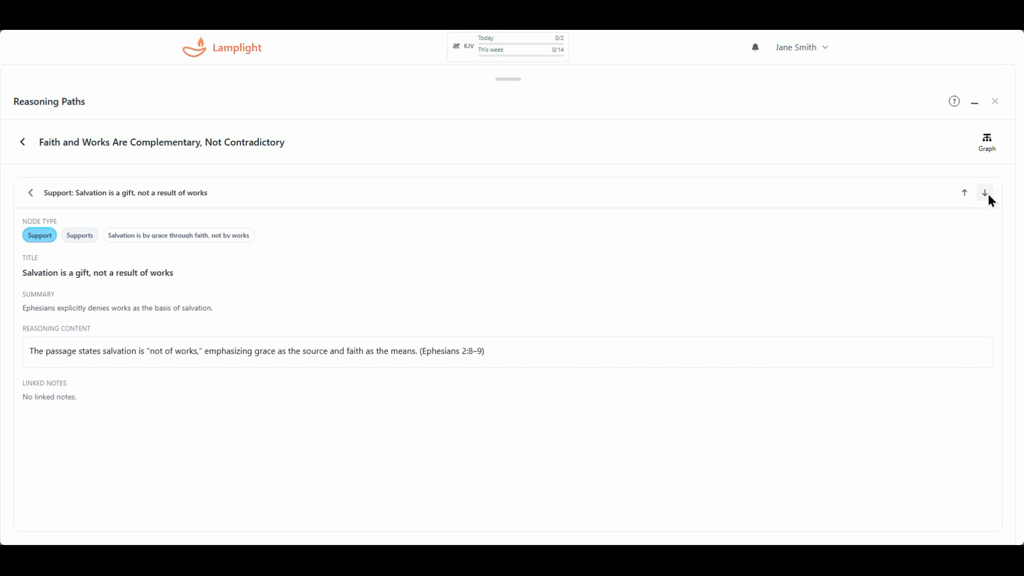
pyautogui.click(985, 193)
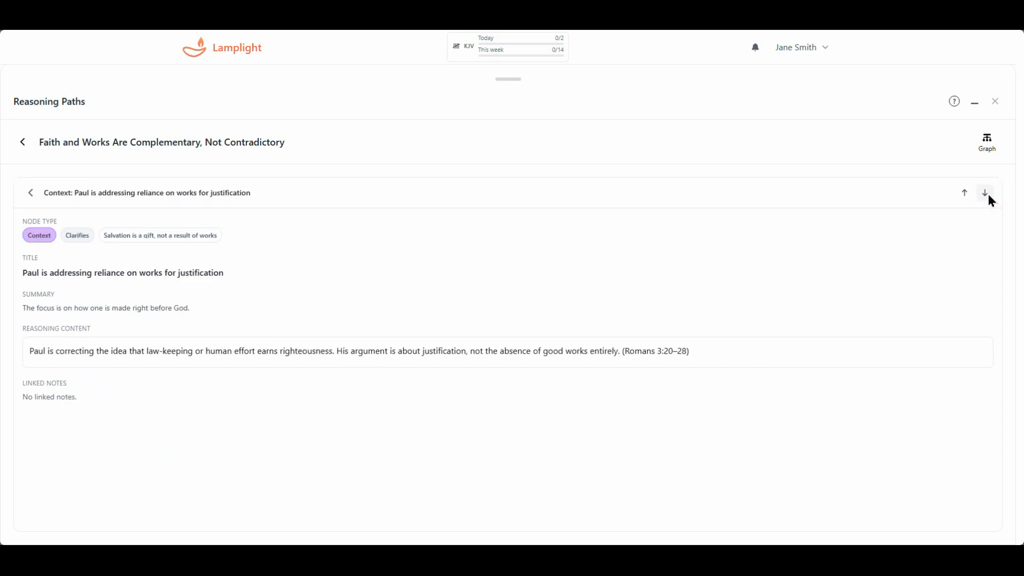
pyautogui.click(986, 193)
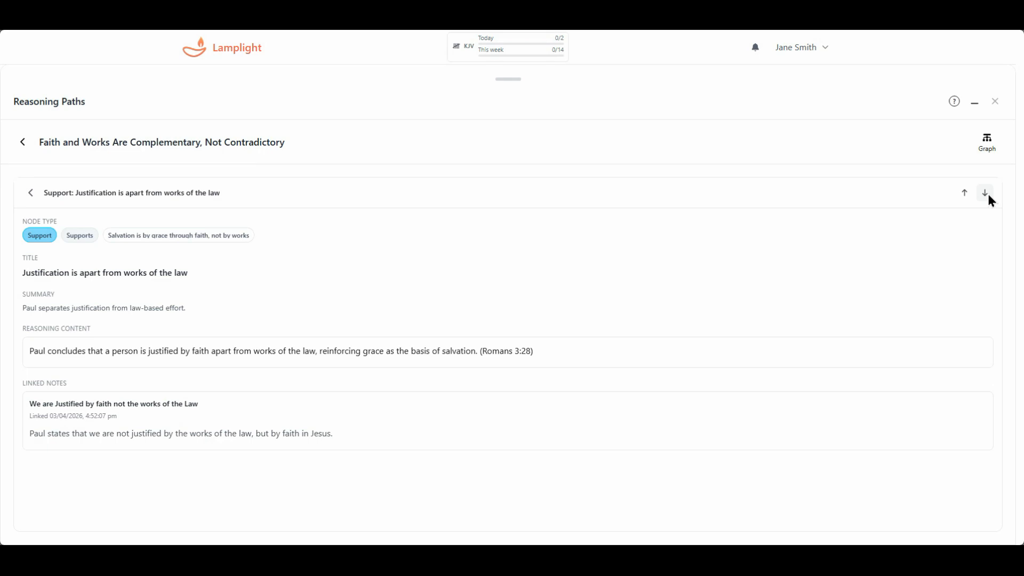
# Read the objection "James says a person is justified by works" with its linked note, and return to the outline.
pyautogui.click(988, 194)
pyautogui.scroll(-1, 935, 235)
pyautogui.scroll(-1, 933, 235)
pyautogui.scroll(3, 933, 235)
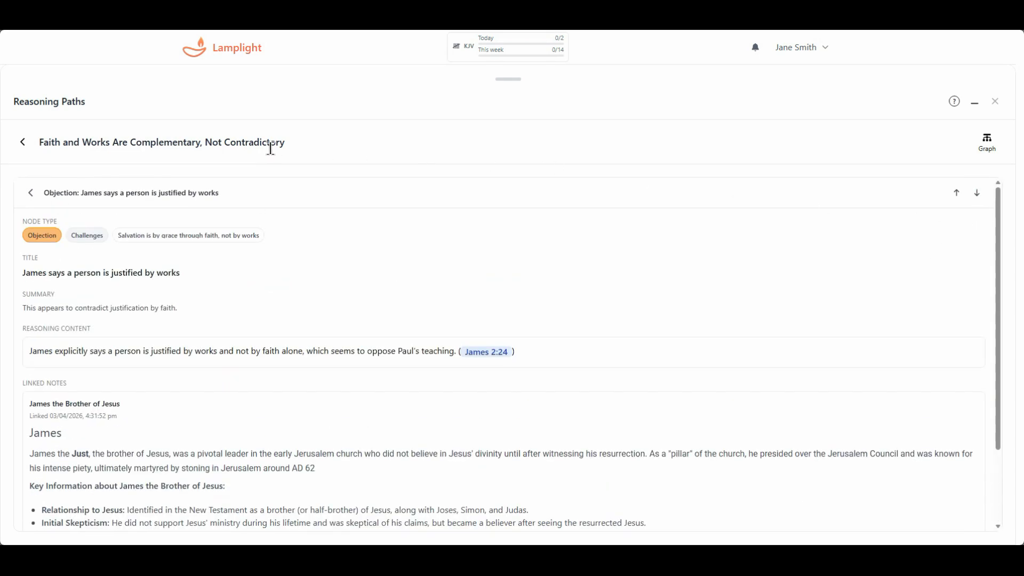
pyautogui.click(30, 193)
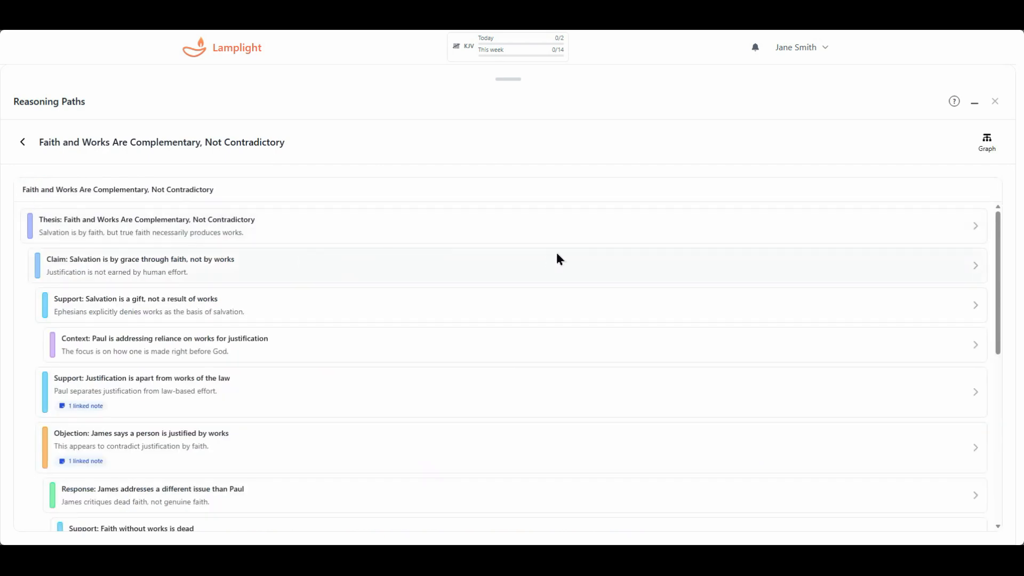
# Return to the graph and review the sharing options, including existing share permissions and the recipient duplication permission, without sharing.
pyautogui.click(985, 143)
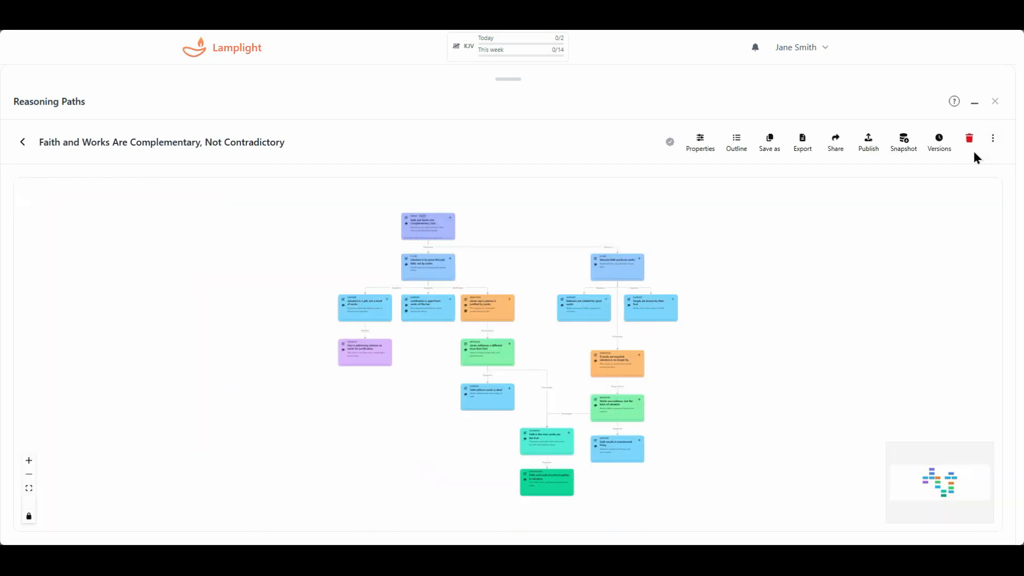
pyautogui.click(837, 145)
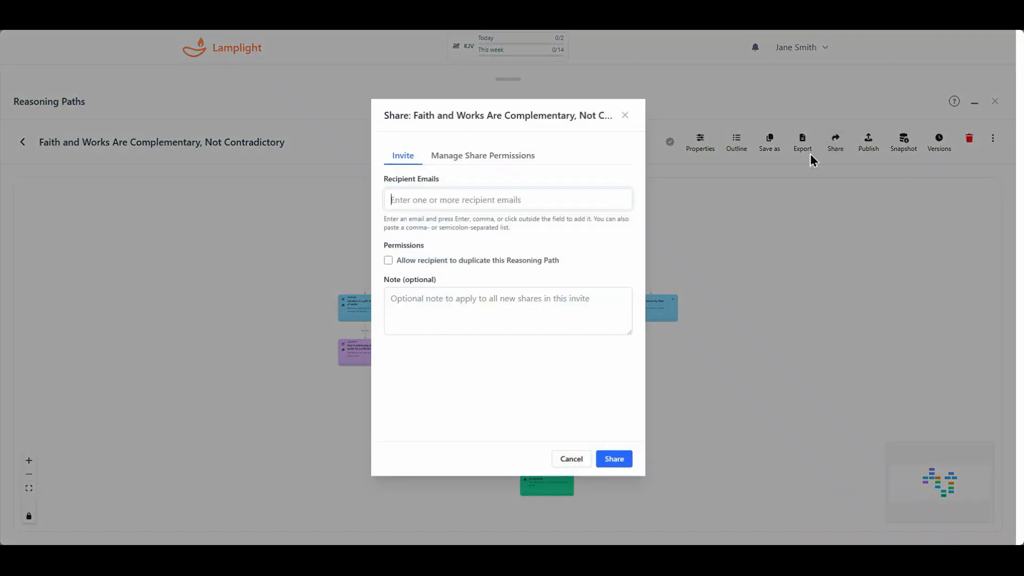
pyautogui.click(507, 166)
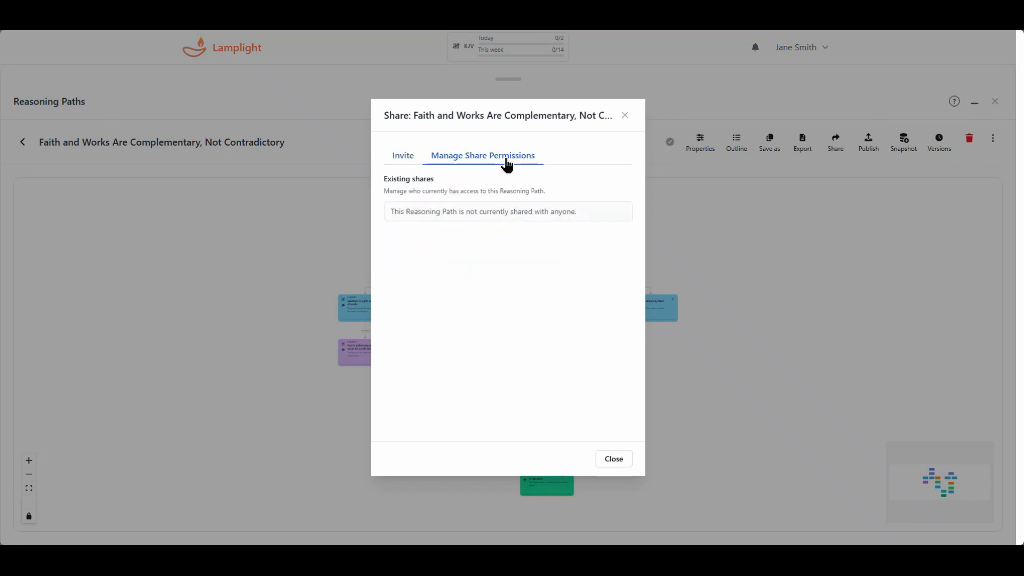
pyautogui.click(409, 155)
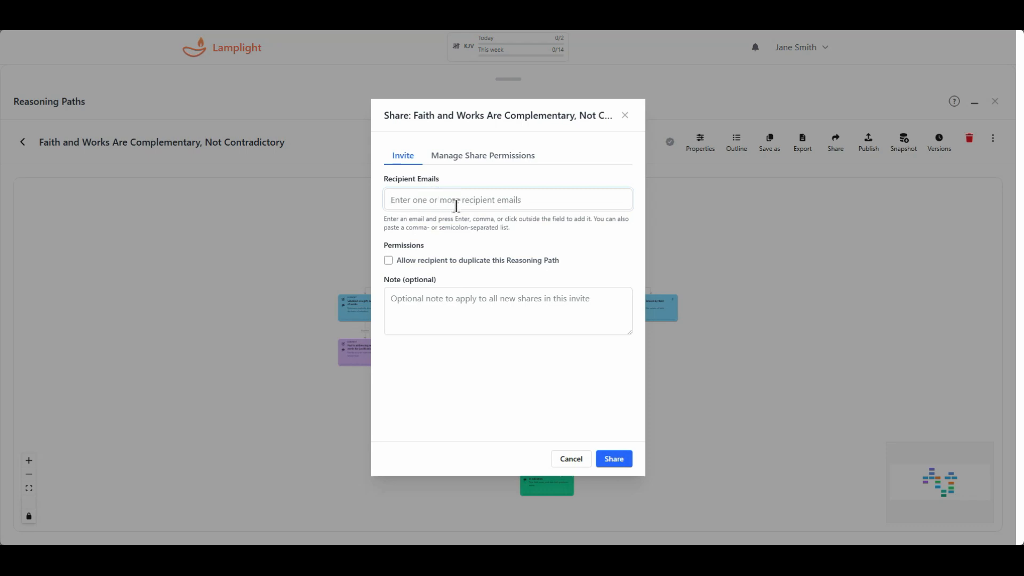
pyautogui.click(447, 264)
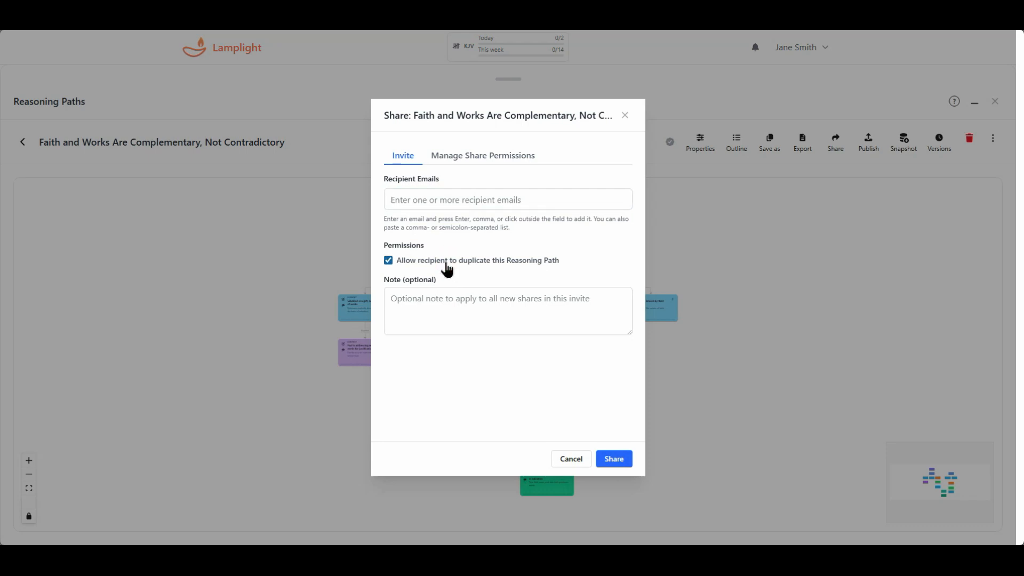
pyautogui.click(447, 264)
pyautogui.click(571, 459)
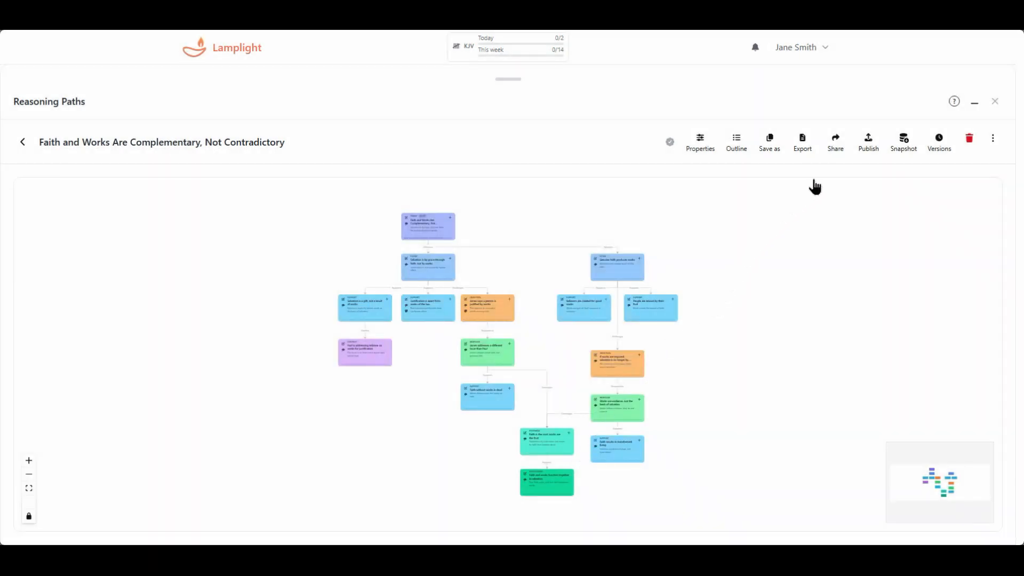
# Review the publishing options, including the reader Save a Copy permission and the Apologetics & Objections sub-categories, without publishing.
pyautogui.click(869, 143)
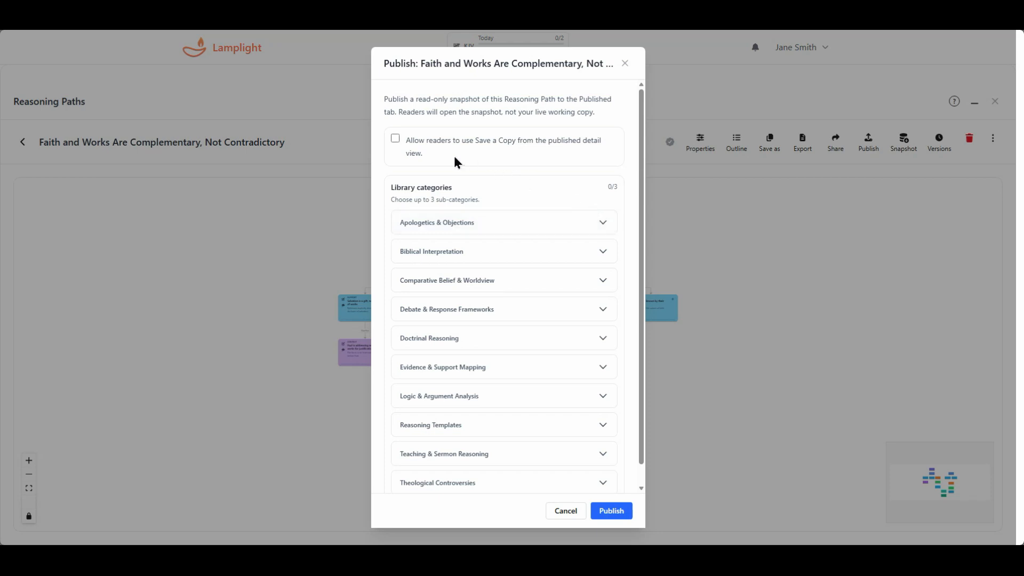
pyautogui.scroll(-1, 468, 173)
pyautogui.scroll(1, 467, 174)
pyautogui.click(460, 222)
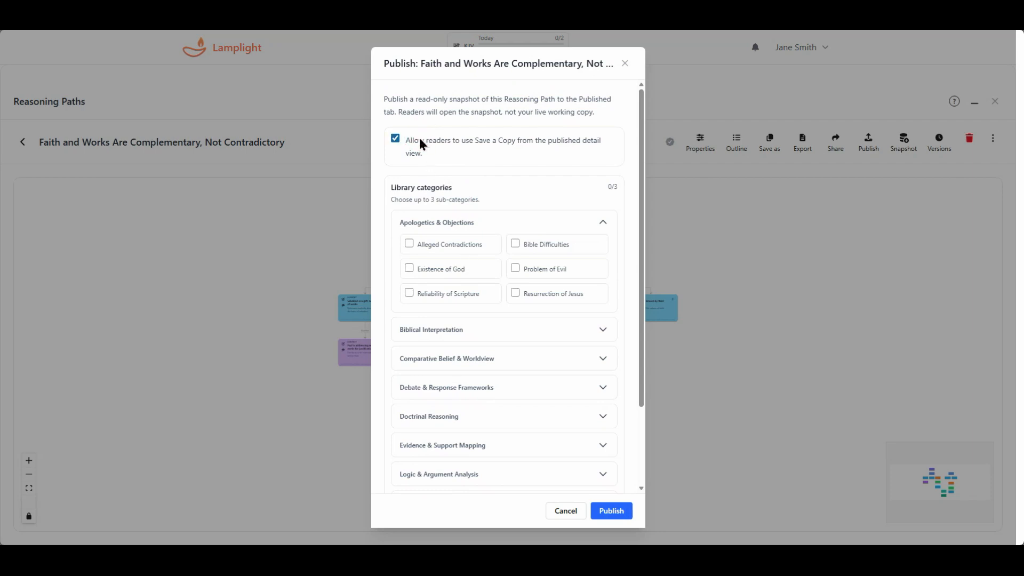
pyautogui.click(419, 140)
pyautogui.click(565, 512)
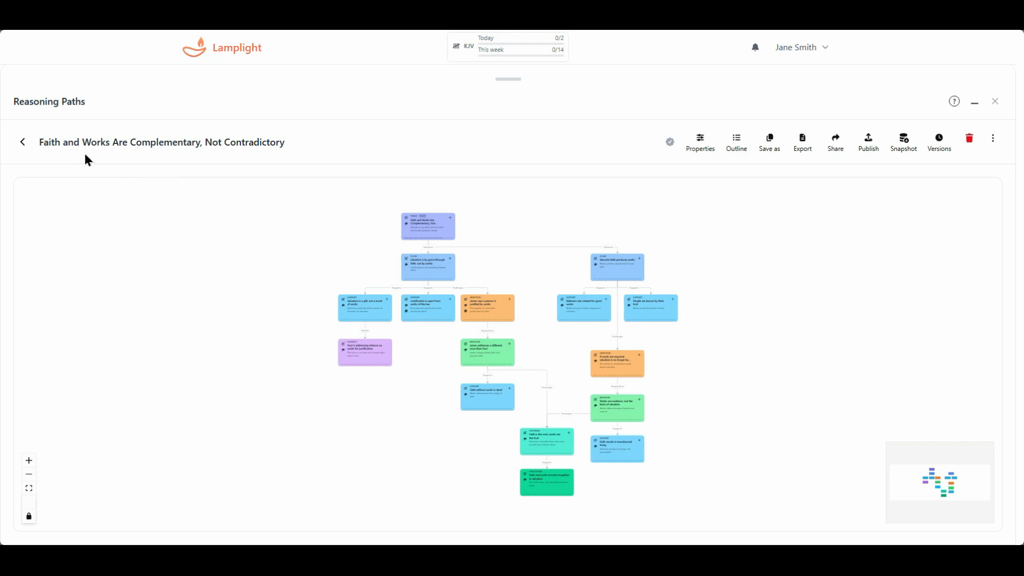
# Go to the published reasoning paths and view the categories available for filtering them.
pyautogui.click(23, 142)
pyautogui.click(331, 136)
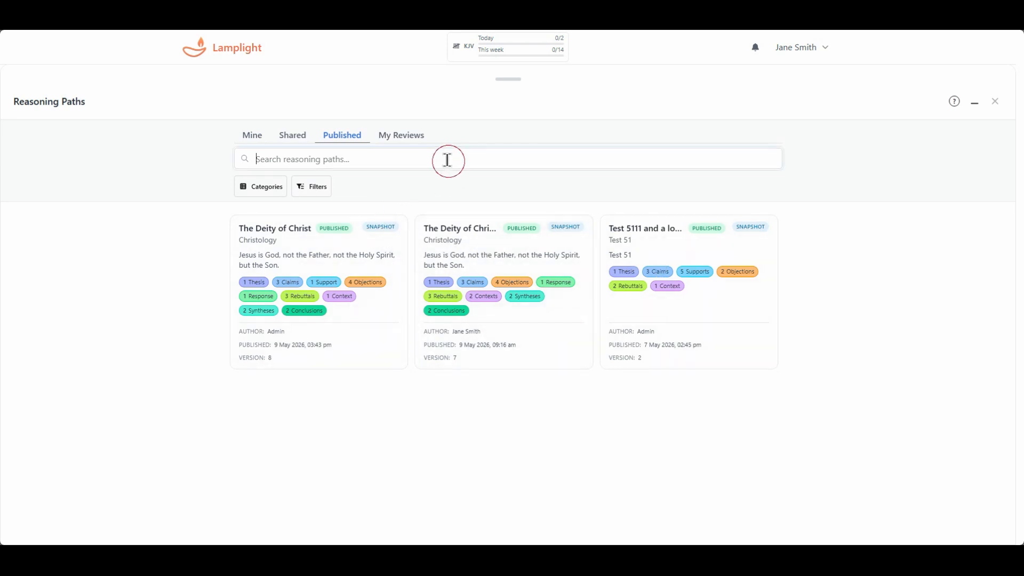
pyautogui.click(249, 192)
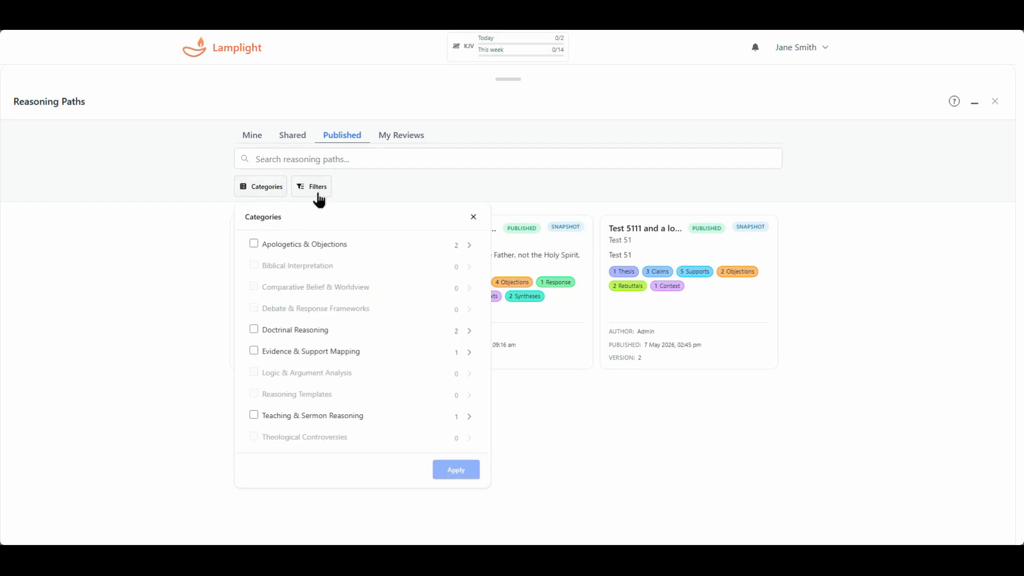
pyautogui.click(472, 216)
# Open the published path "The Deity of Christ", version 8, and view its read-only graph.
pyautogui.click(335, 243)
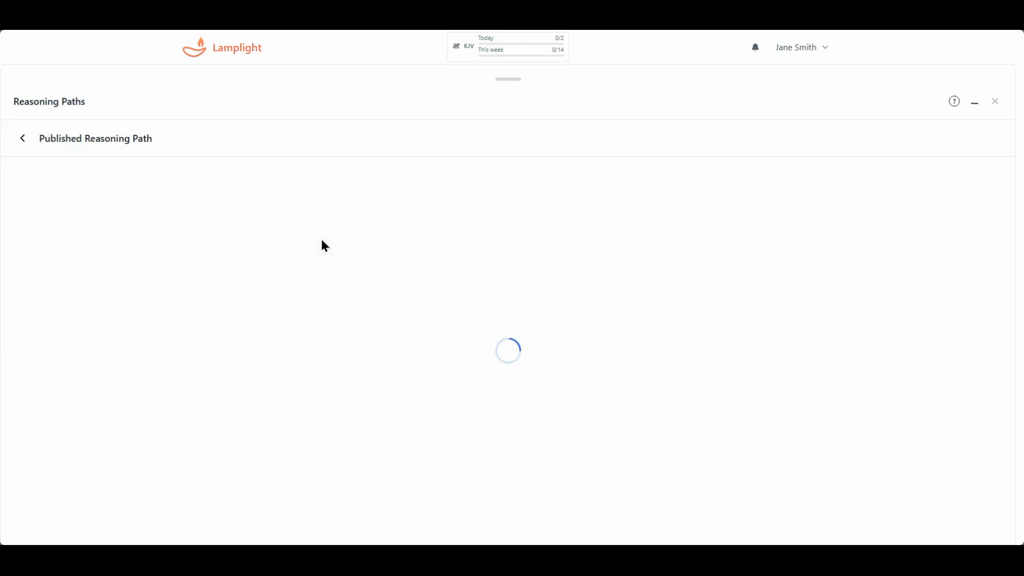
pyautogui.click(314, 398)
pyautogui.scroll(-1, 423, 292)
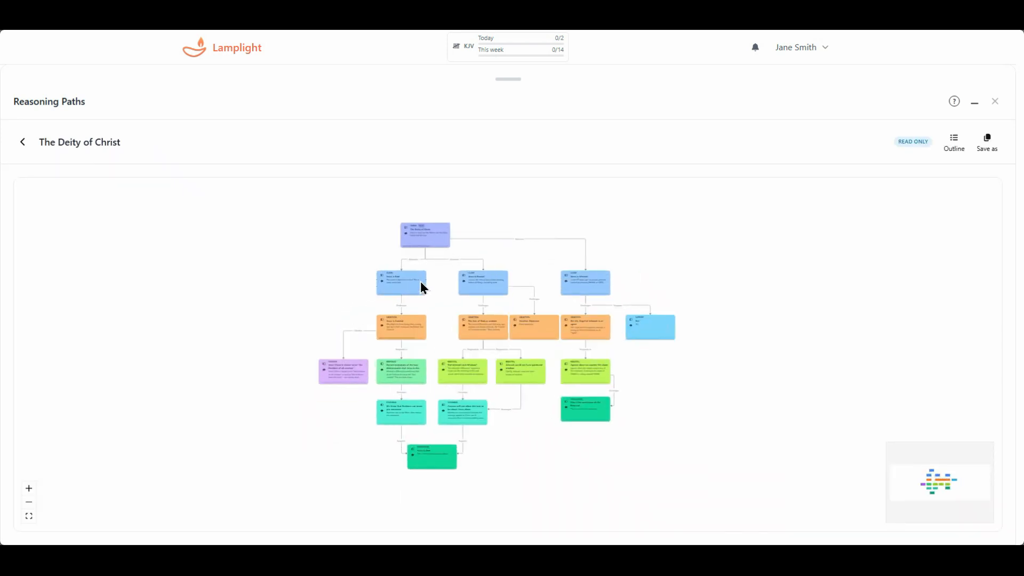
pyautogui.scroll(2, 423, 292)
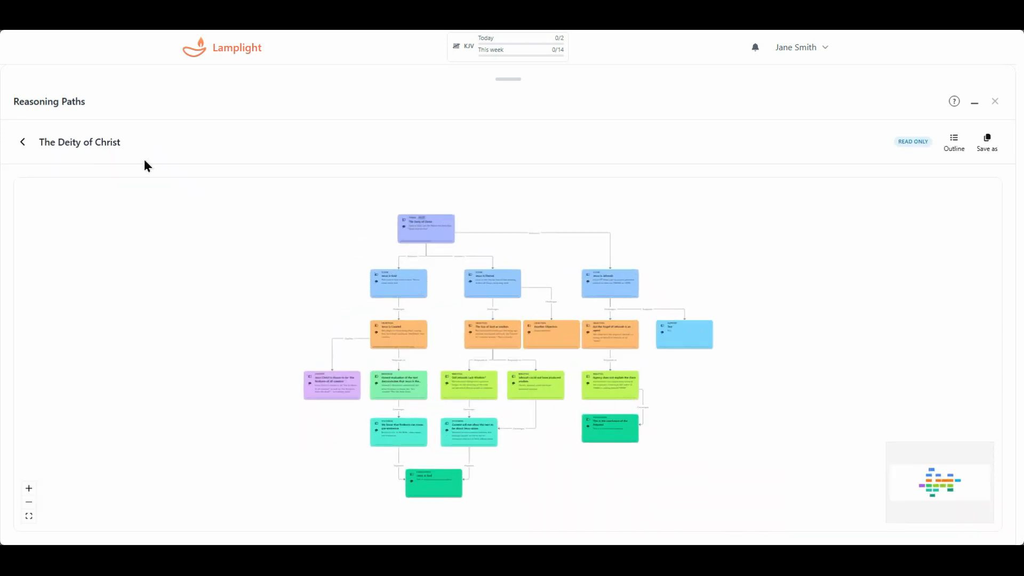
# Read the details and community reviews of "The Deity of Christ", and return to the published list.
pyautogui.click(24, 145)
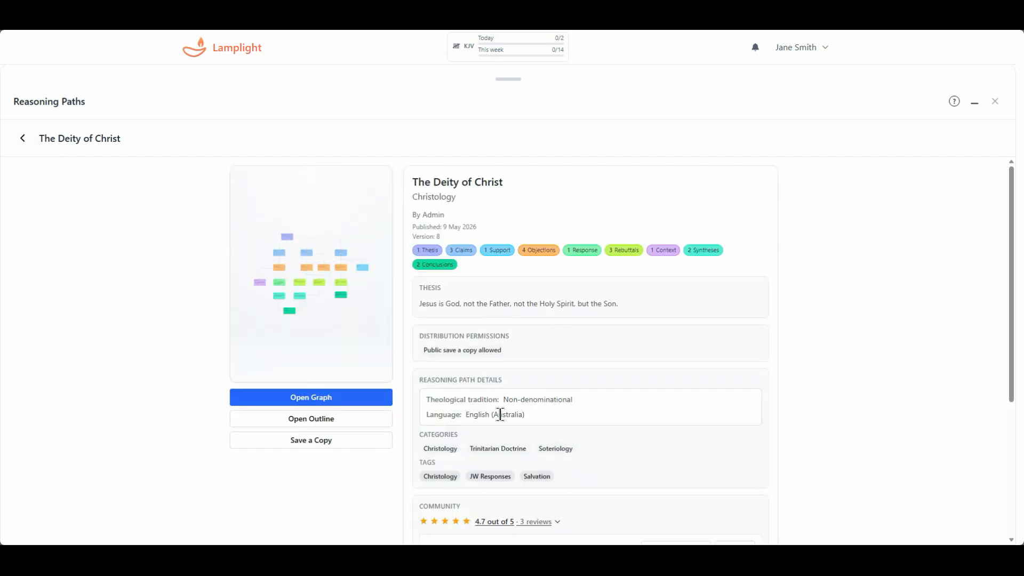
pyautogui.scroll(-3, 498, 416)
pyautogui.scroll(-1, 481, 389)
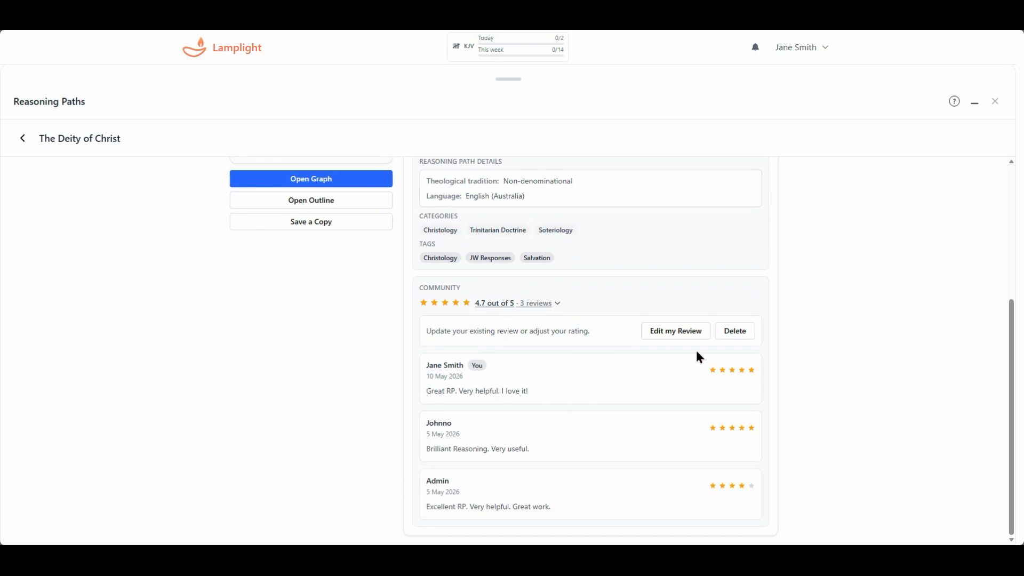
pyautogui.scroll(2, 507, 304)
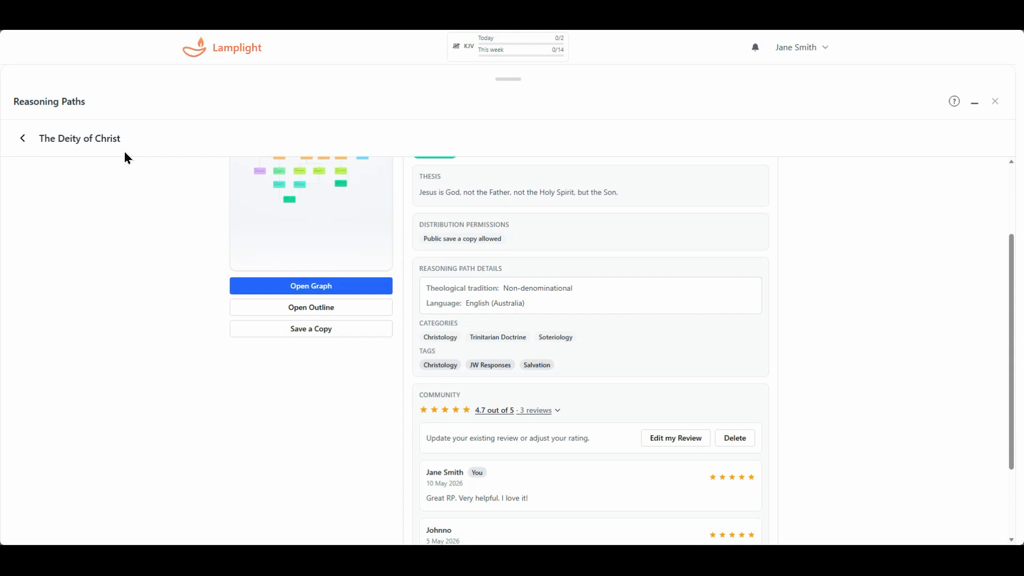
pyautogui.click(24, 140)
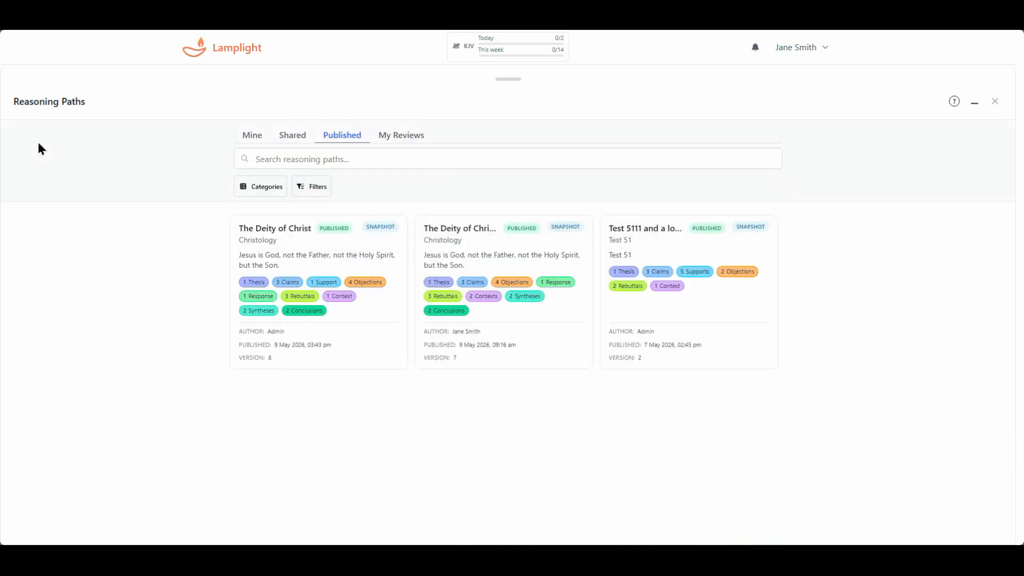
# Show your own reviews, look through the reviewed path "The Deity of Christ", and return to the review list.
pyautogui.click(408, 141)
pyautogui.click(269, 207)
pyautogui.scroll(-4, 485, 303)
pyautogui.scroll(4, 481, 330)
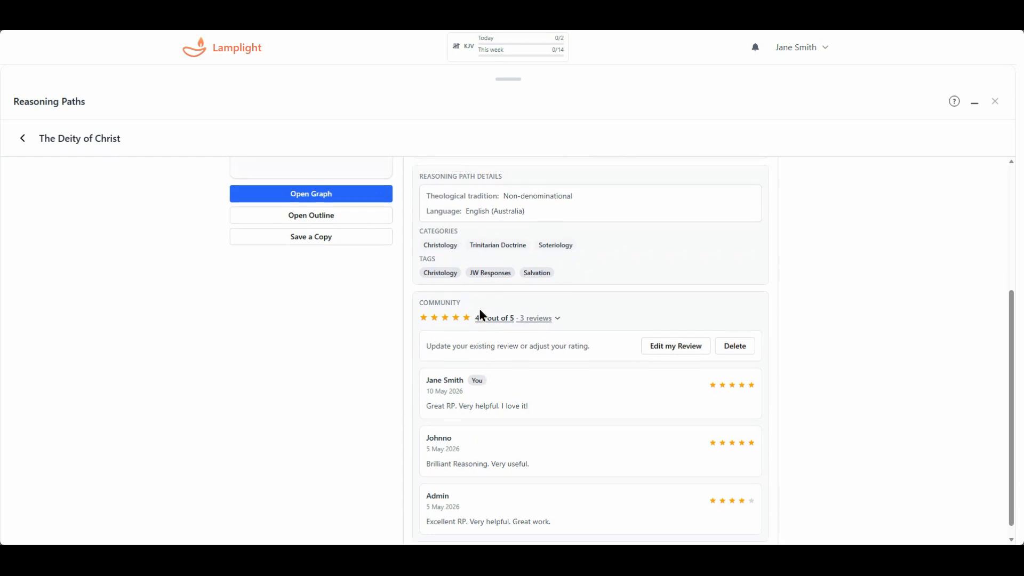
pyautogui.click(23, 140)
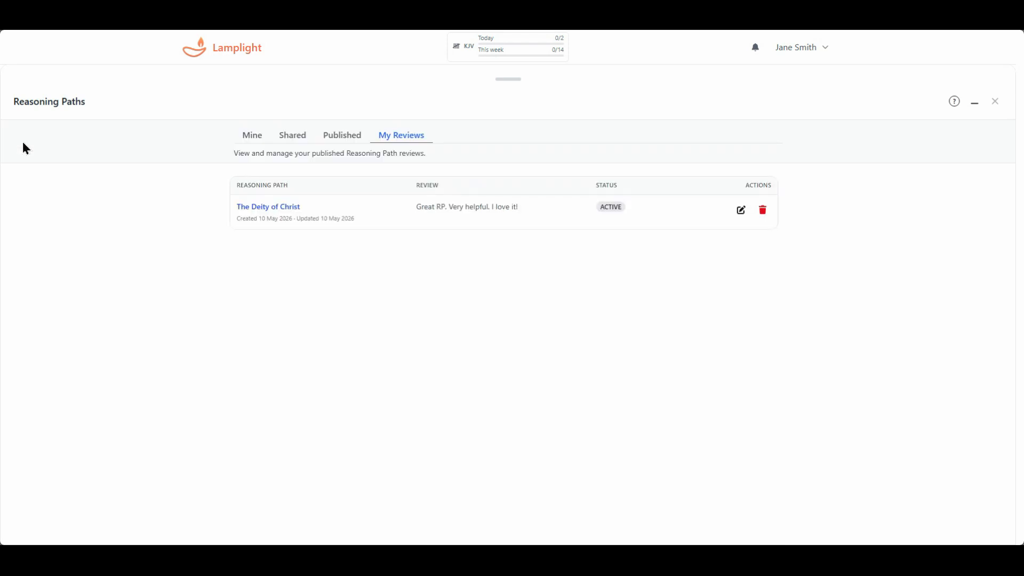
# Reopen your own path "Faith and Works Are Complementary, Not Contradictory" and save a snapshot of it.
pyautogui.click(252, 137)
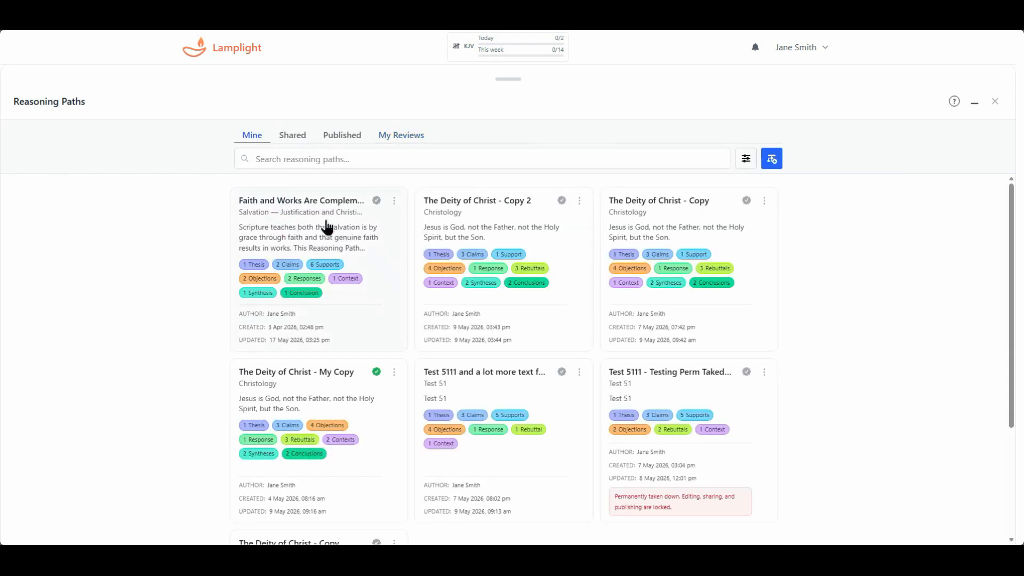
pyautogui.click(406, 221)
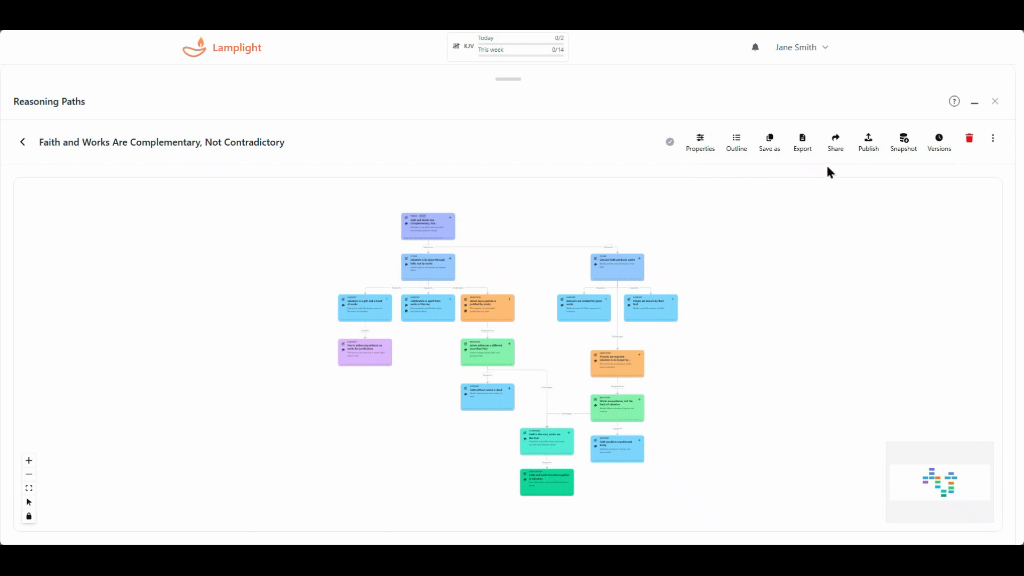
pyautogui.click(906, 147)
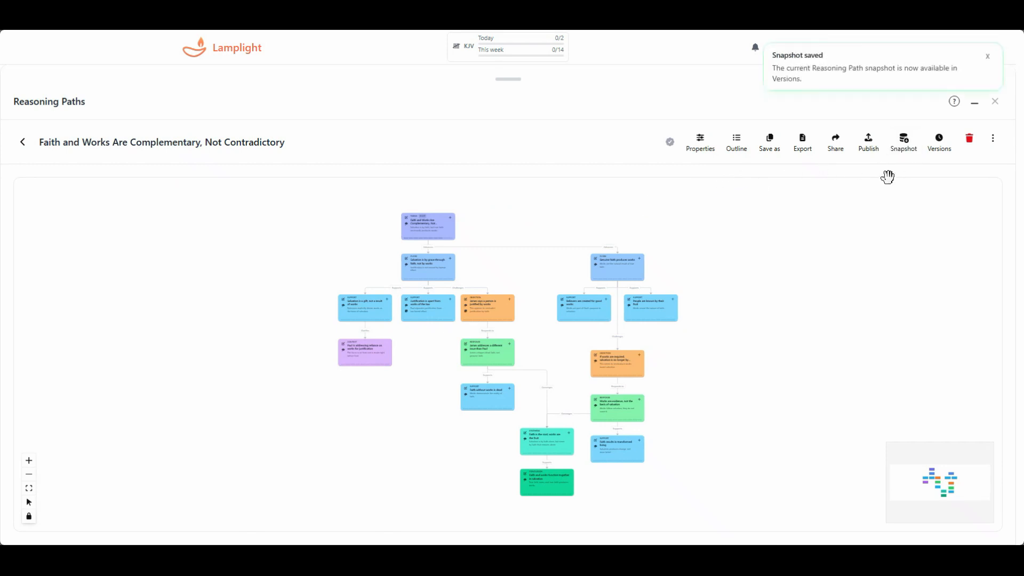
# Preview the version 1 snapshot from 07/05/2026, 8:03 pm, return to the current version and close the version history.
pyautogui.click(939, 149)
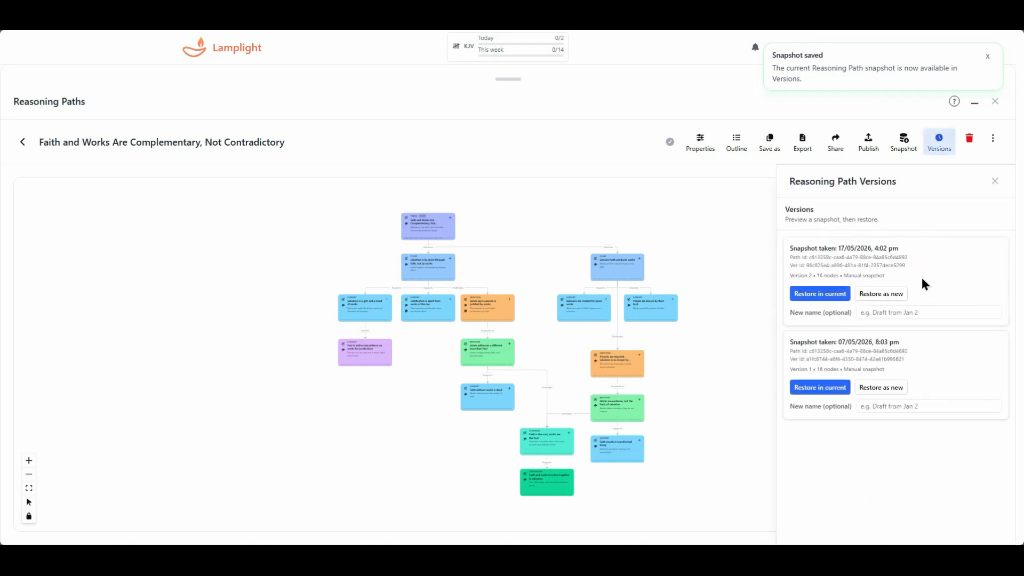
pyautogui.click(931, 357)
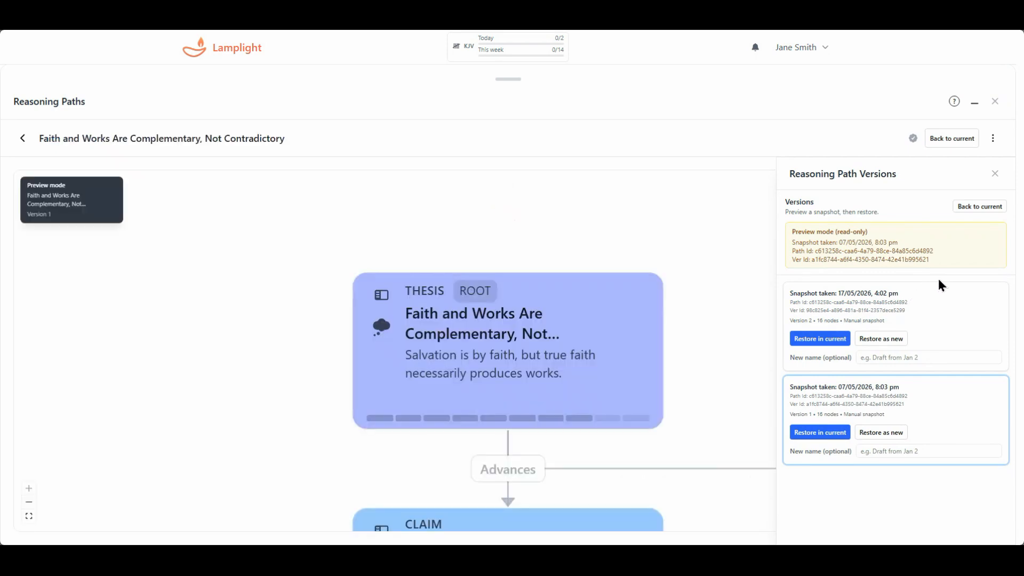
pyautogui.click(978, 207)
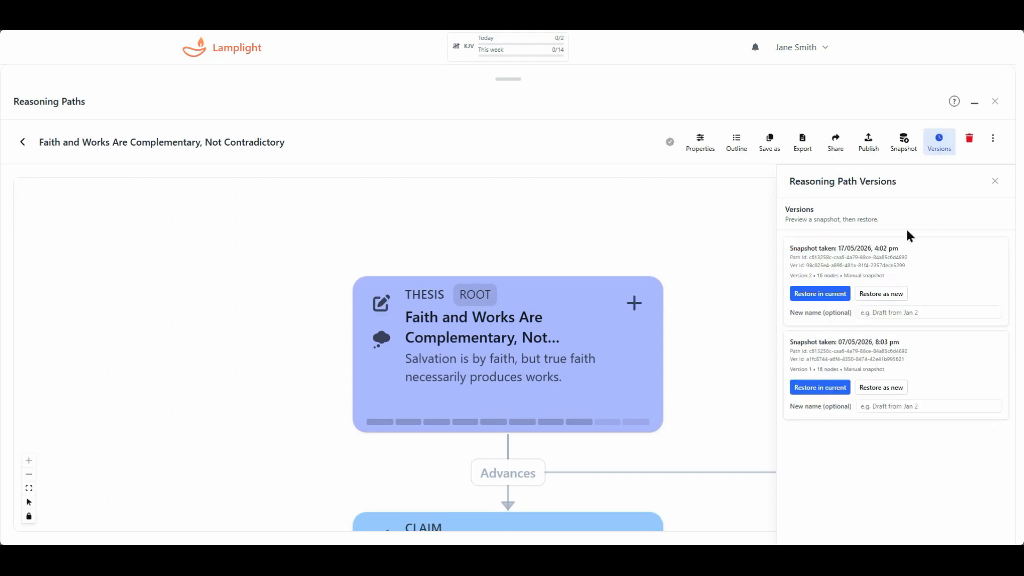
pyautogui.click(990, 186)
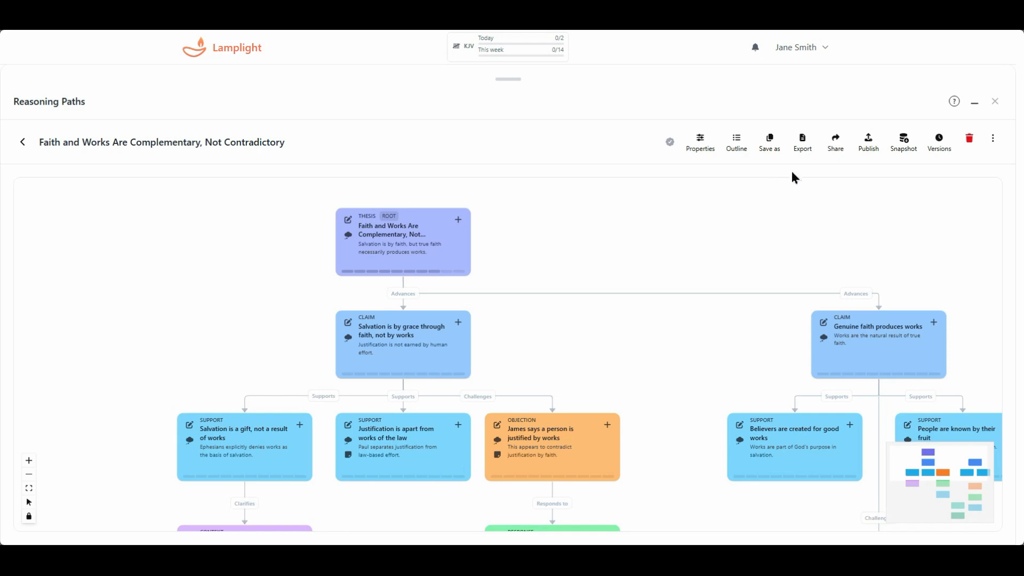
# Export the reasoning path with all nodes to a document in Documents / Research, including titles, summaries, reasoning and linked notes.
pyautogui.click(802, 149)
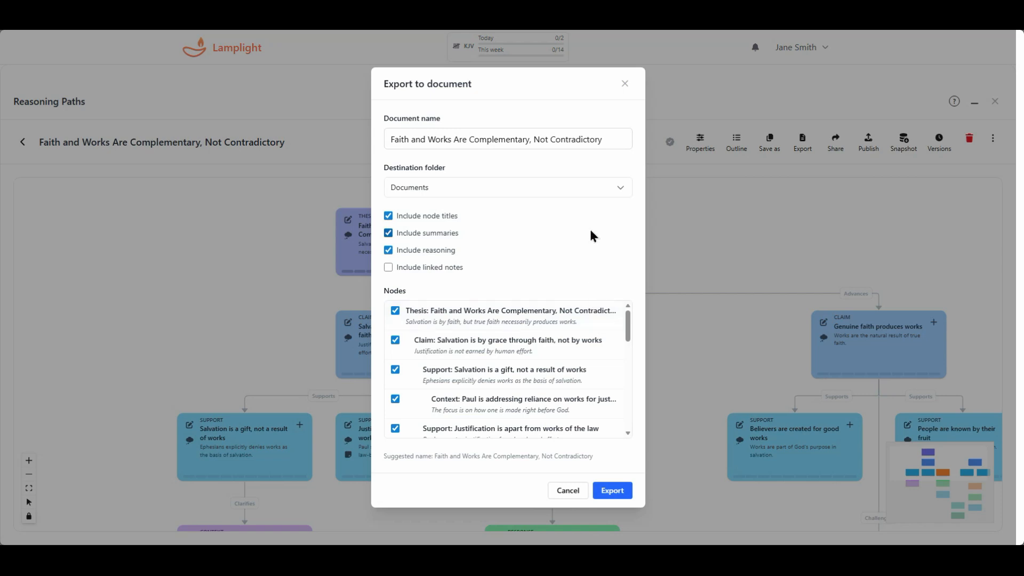
pyautogui.click(597, 195)
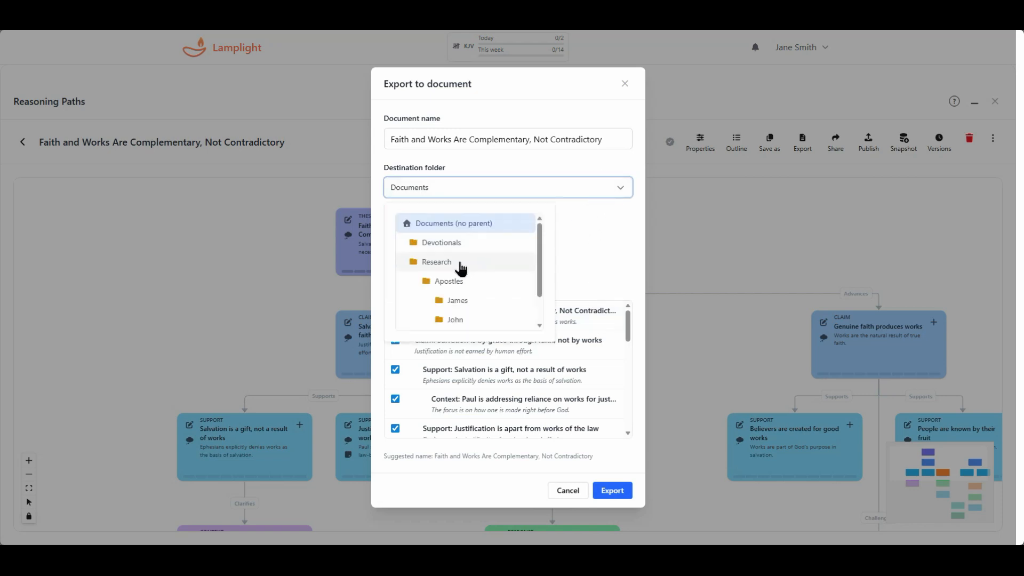
pyautogui.click(504, 269)
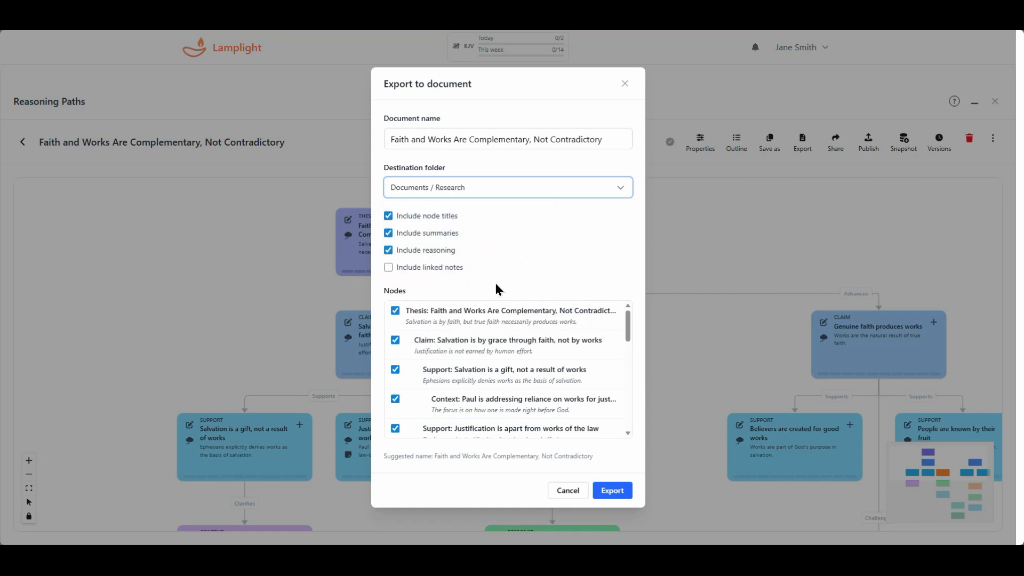
pyautogui.click(450, 268)
pyautogui.scroll(-2, 613, 344)
pyautogui.scroll(-5, 615, 346)
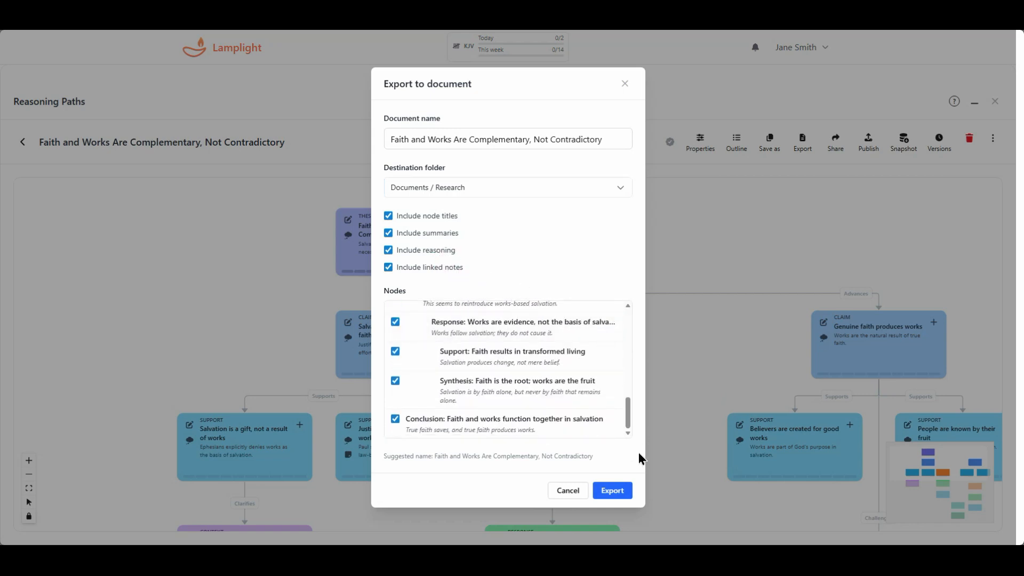
pyautogui.click(621, 494)
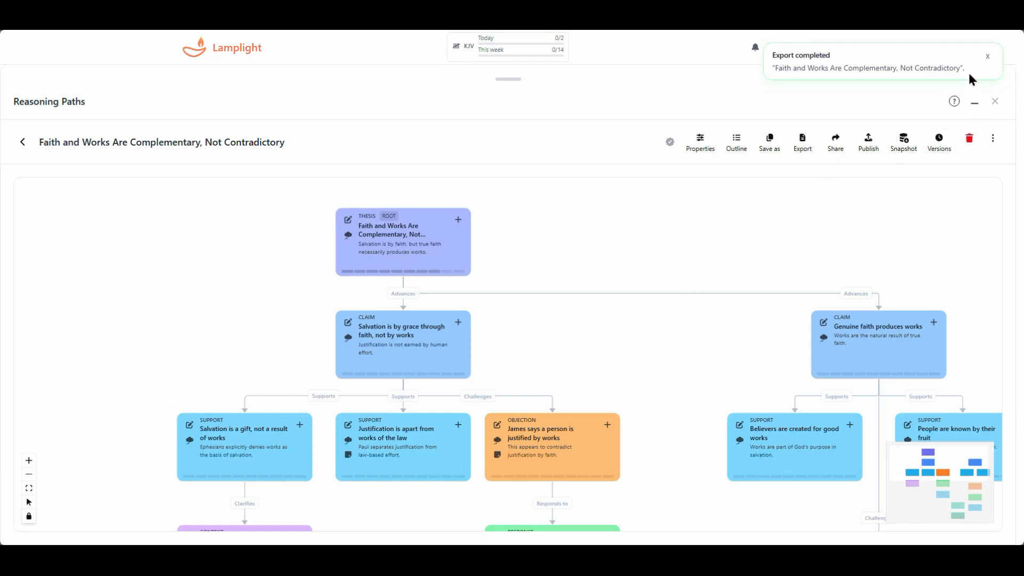
# Leave Reasoning Paths and show the contents of the Research folder in Documents.
pyautogui.press('Escape')
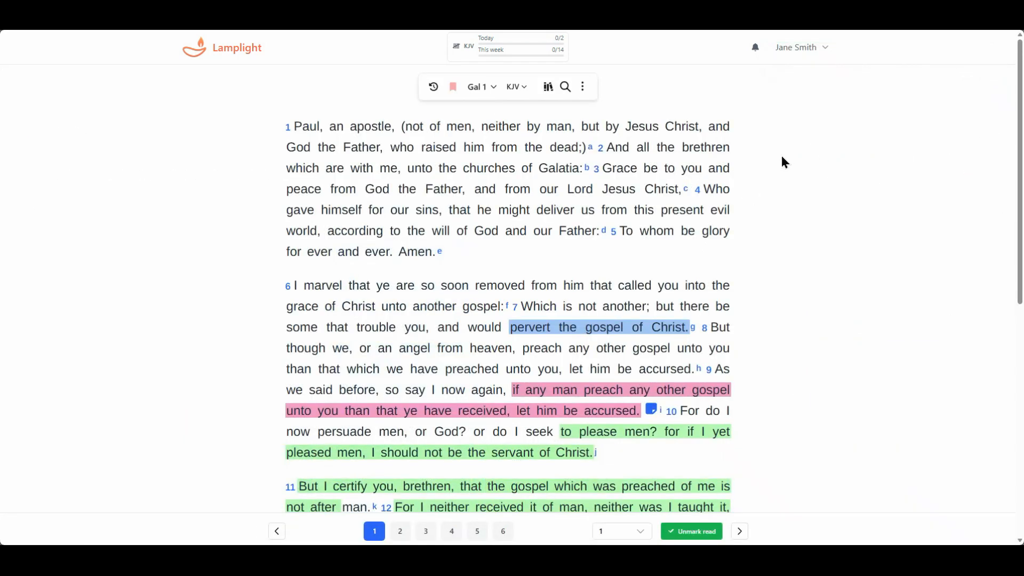
pyautogui.click(582, 86)
pyautogui.click(530, 209)
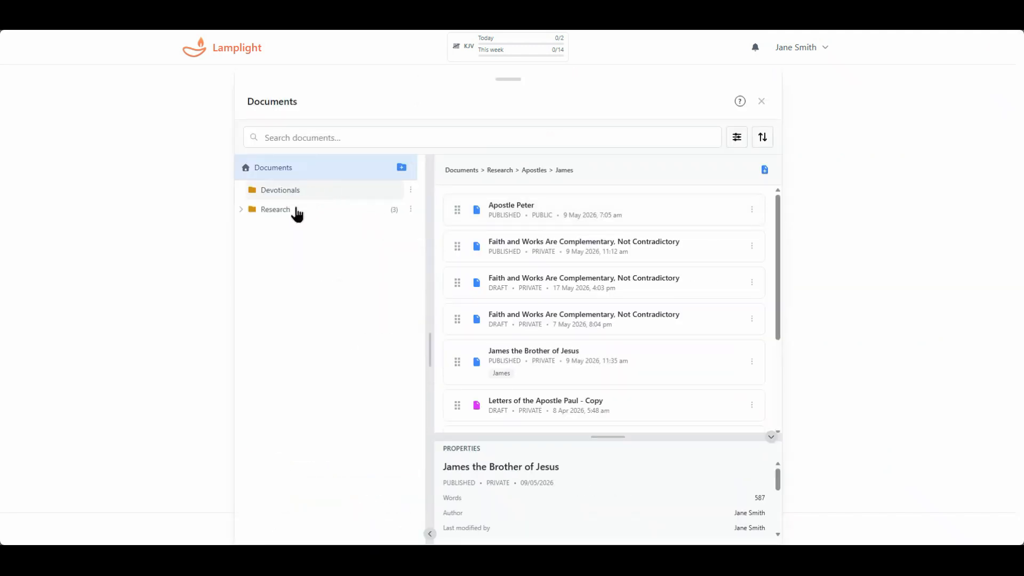
pyautogui.click(297, 214)
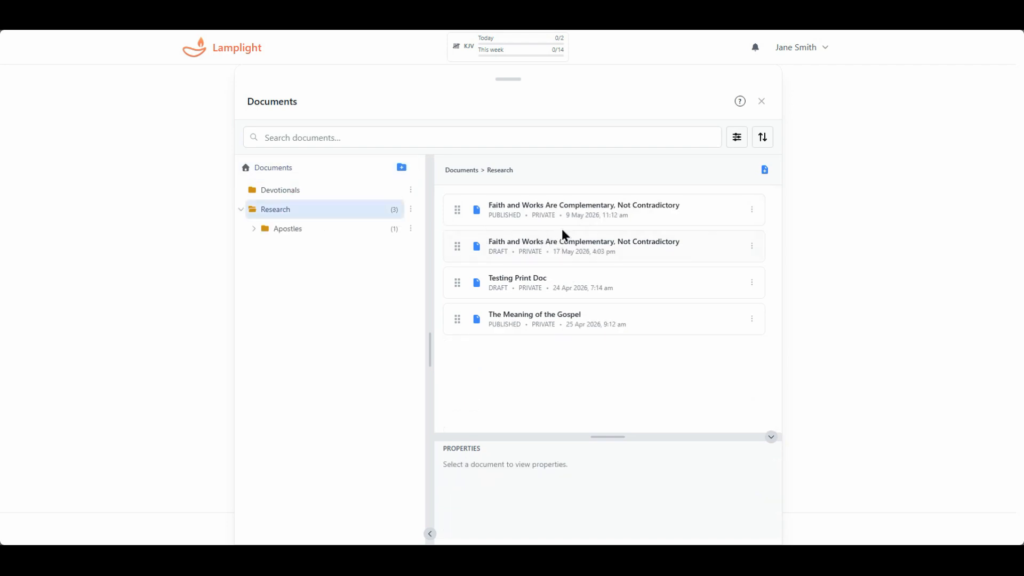
# Open the published "Faith and Works Are Complementary, Not Contradictory" document in Research, review its exported nodes and linked notes, and close Documents.
pyautogui.click(598, 210)
pyautogui.doubleClick(599, 209)
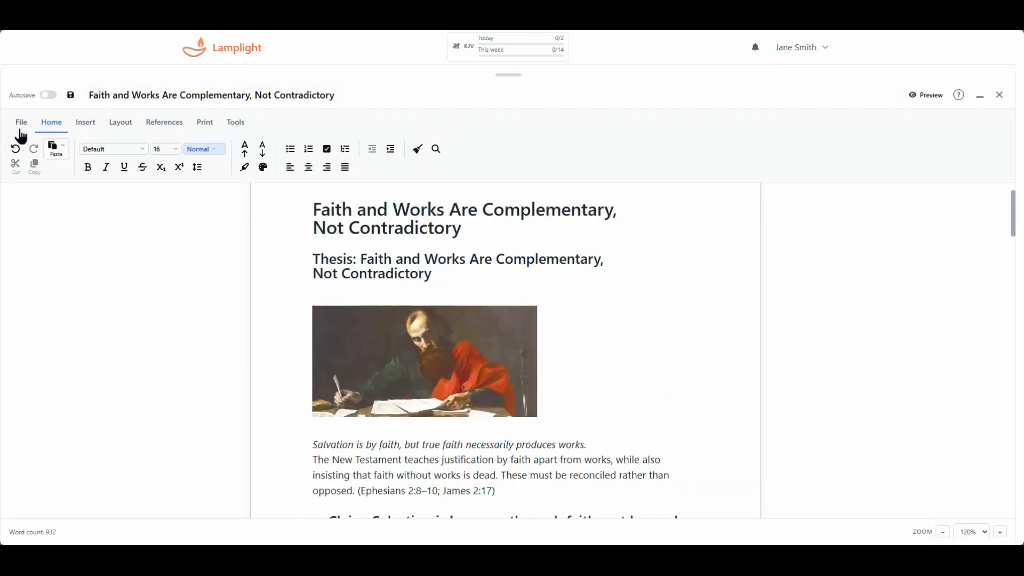
pyautogui.scroll(-5, 403, 245)
pyautogui.scroll(-6, 407, 237)
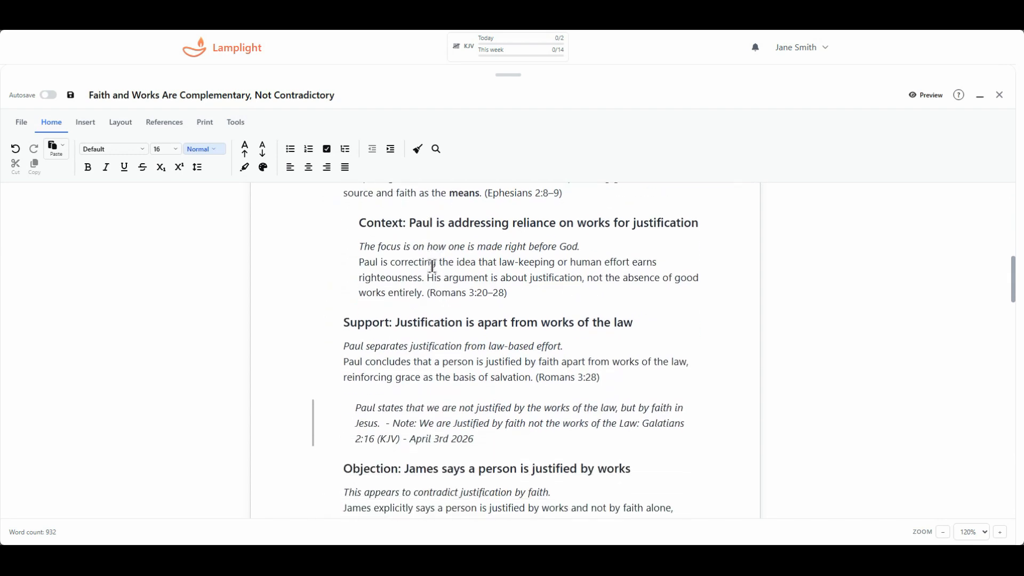
pyautogui.scroll(-8, 436, 260)
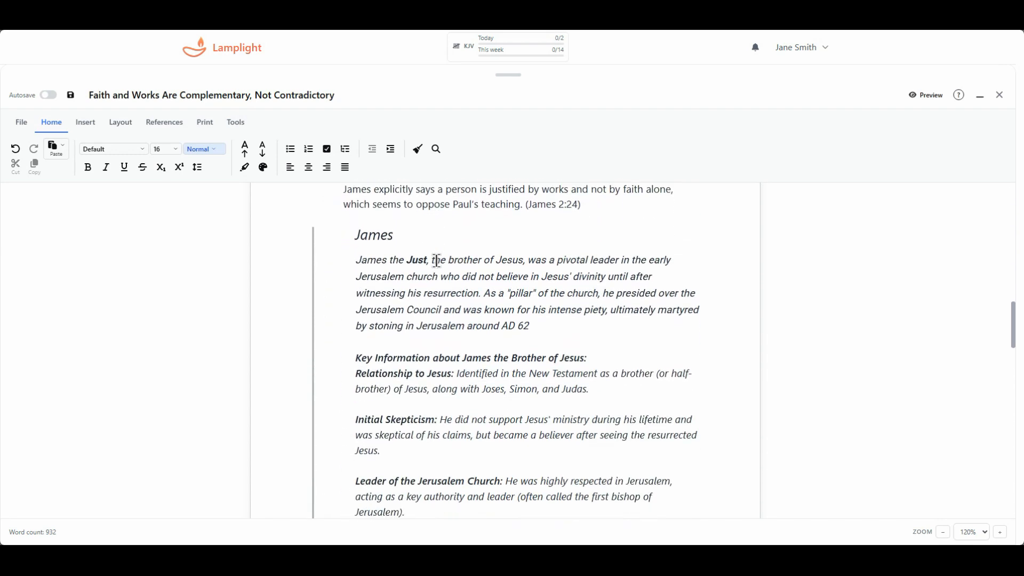
pyautogui.scroll(-5, 436, 259)
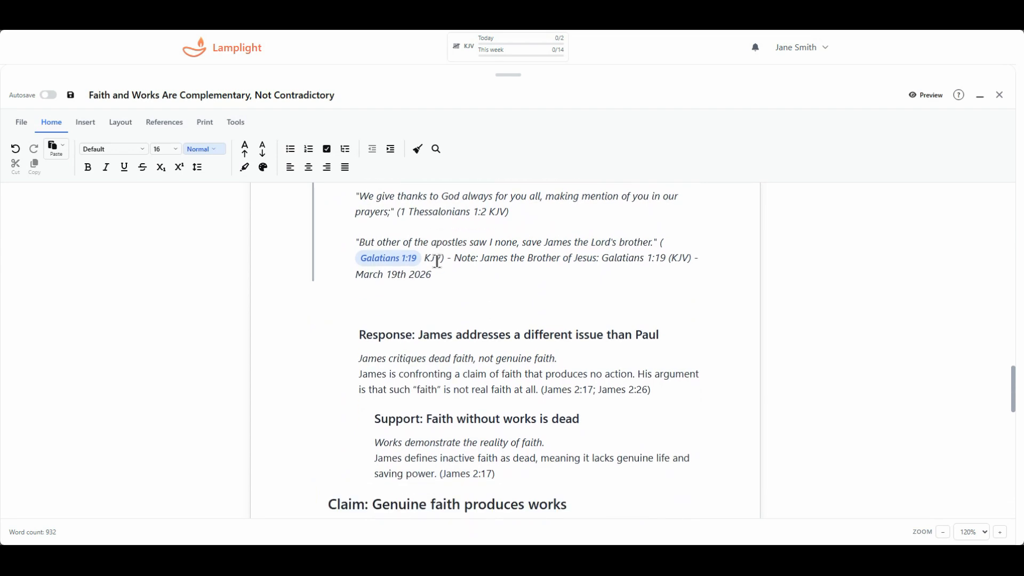
pyautogui.click(999, 95)
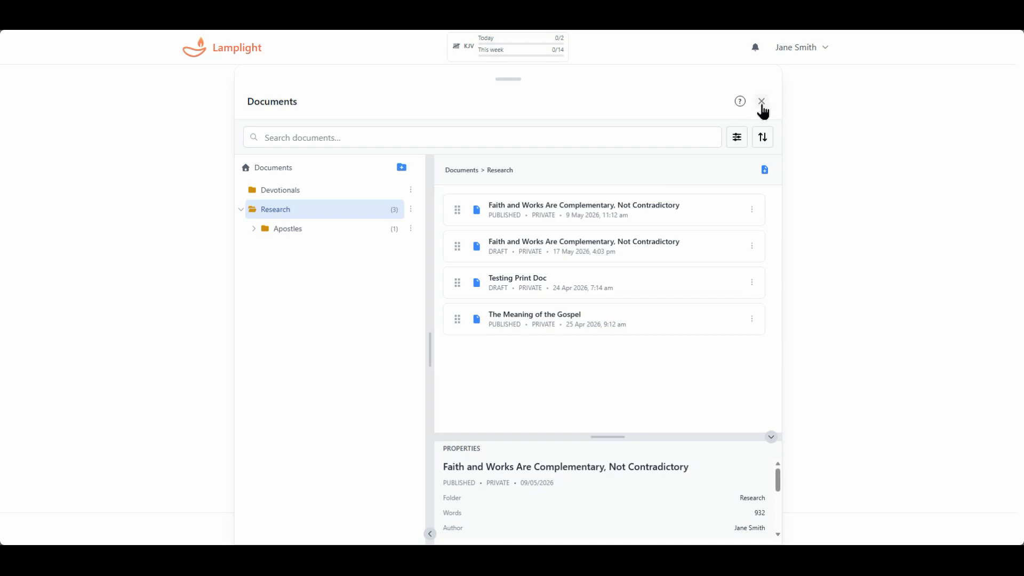
pyautogui.click(761, 102)
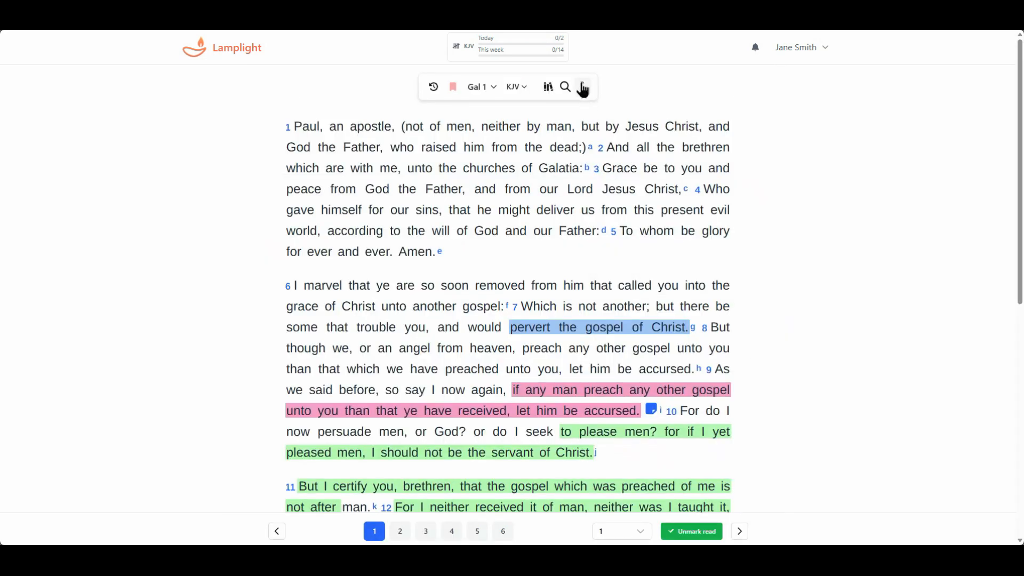
# Return to Reasoning Paths and open your own "Faith and Works Are Complementary, Not Contradictory" path to view its upper nodes up close.
pyautogui.click(582, 88)
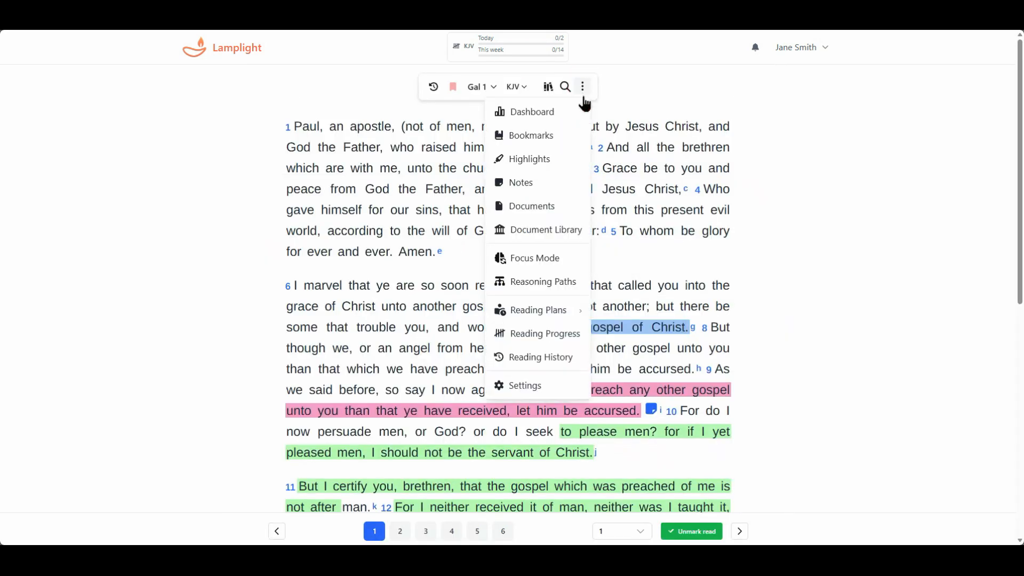
pyautogui.click(544, 281)
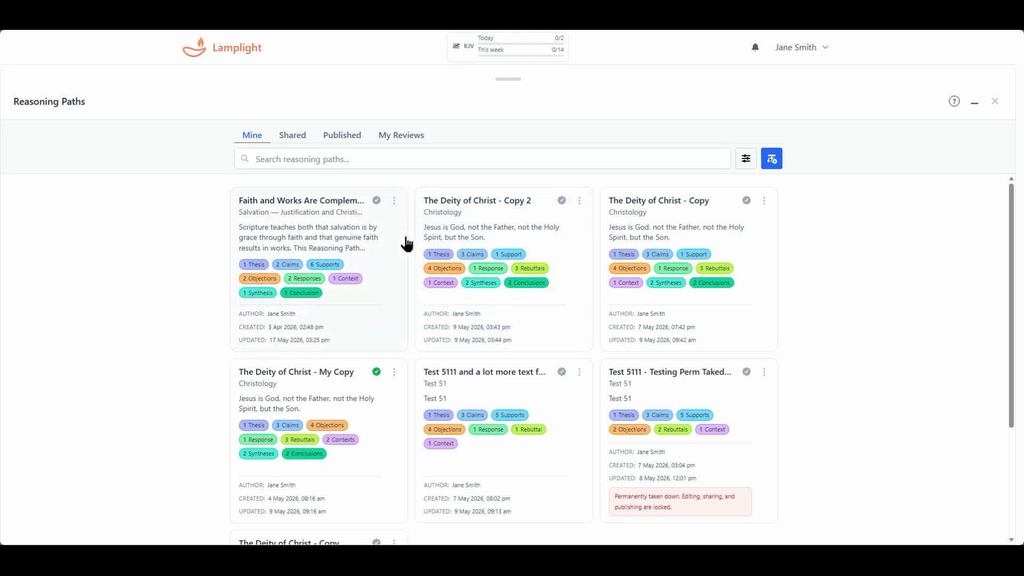
pyautogui.click(388, 235)
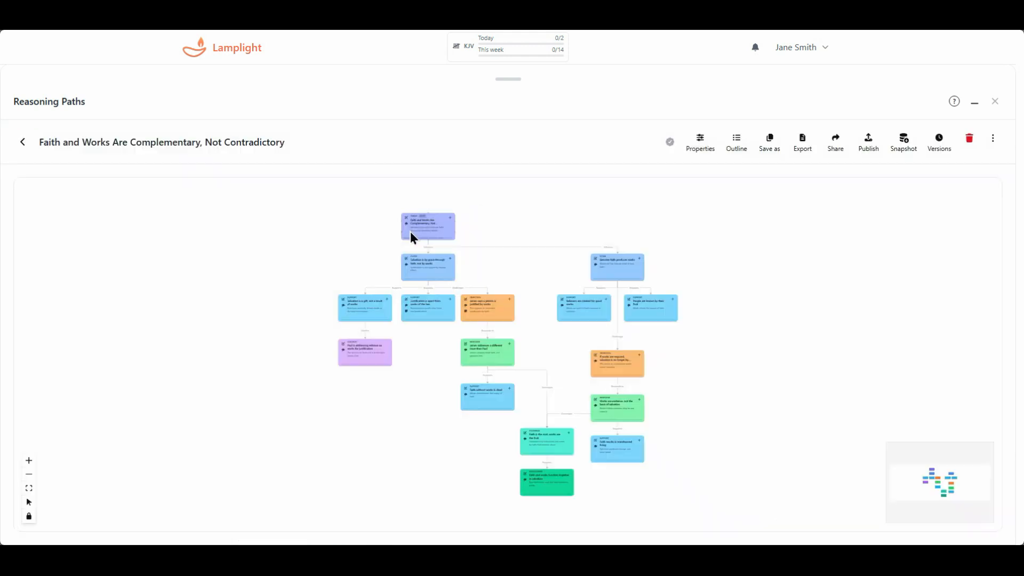
pyautogui.scroll(3, 480, 237)
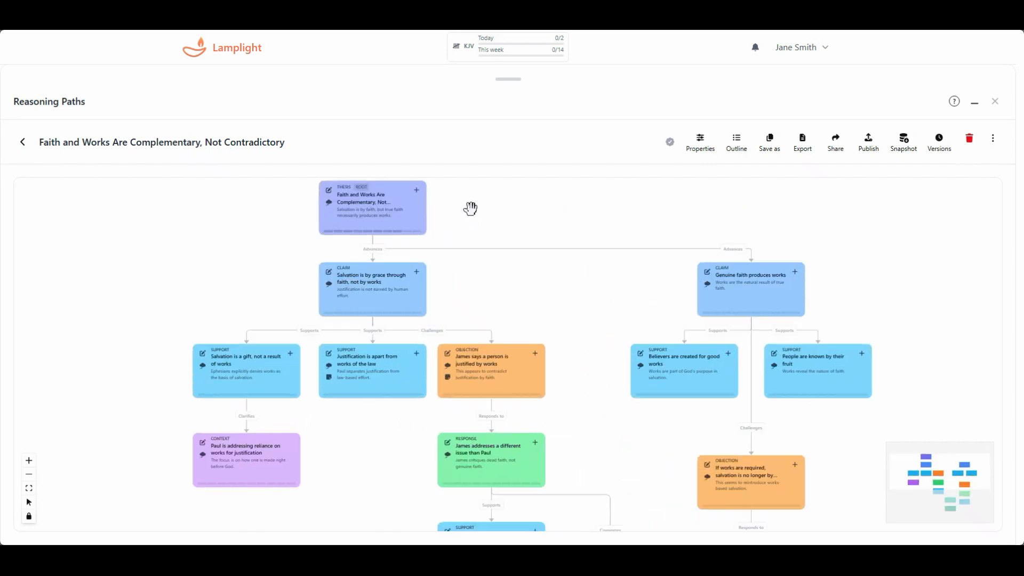
pyautogui.moveTo(469, 208); pyautogui.dragTo(474, 221)
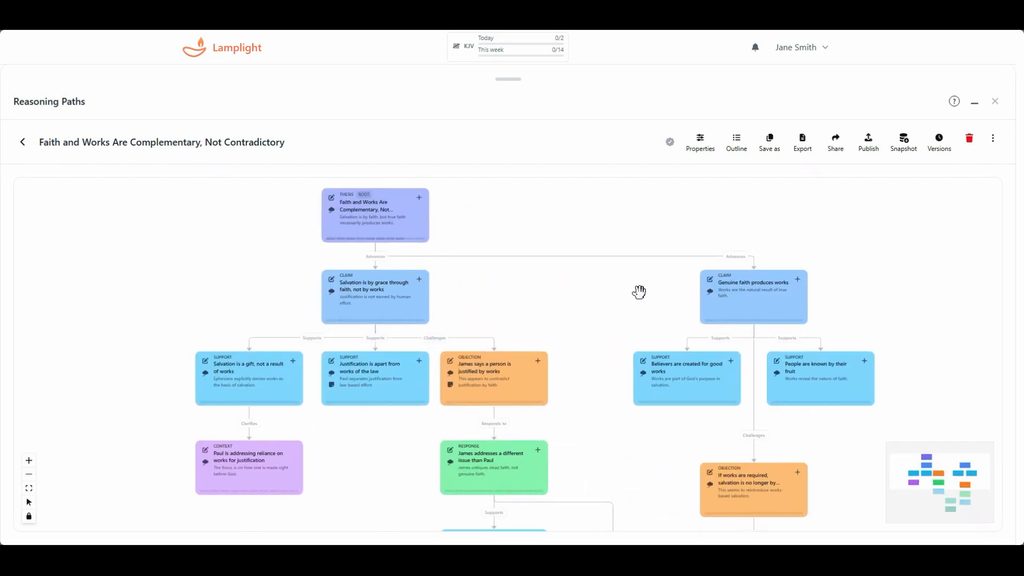